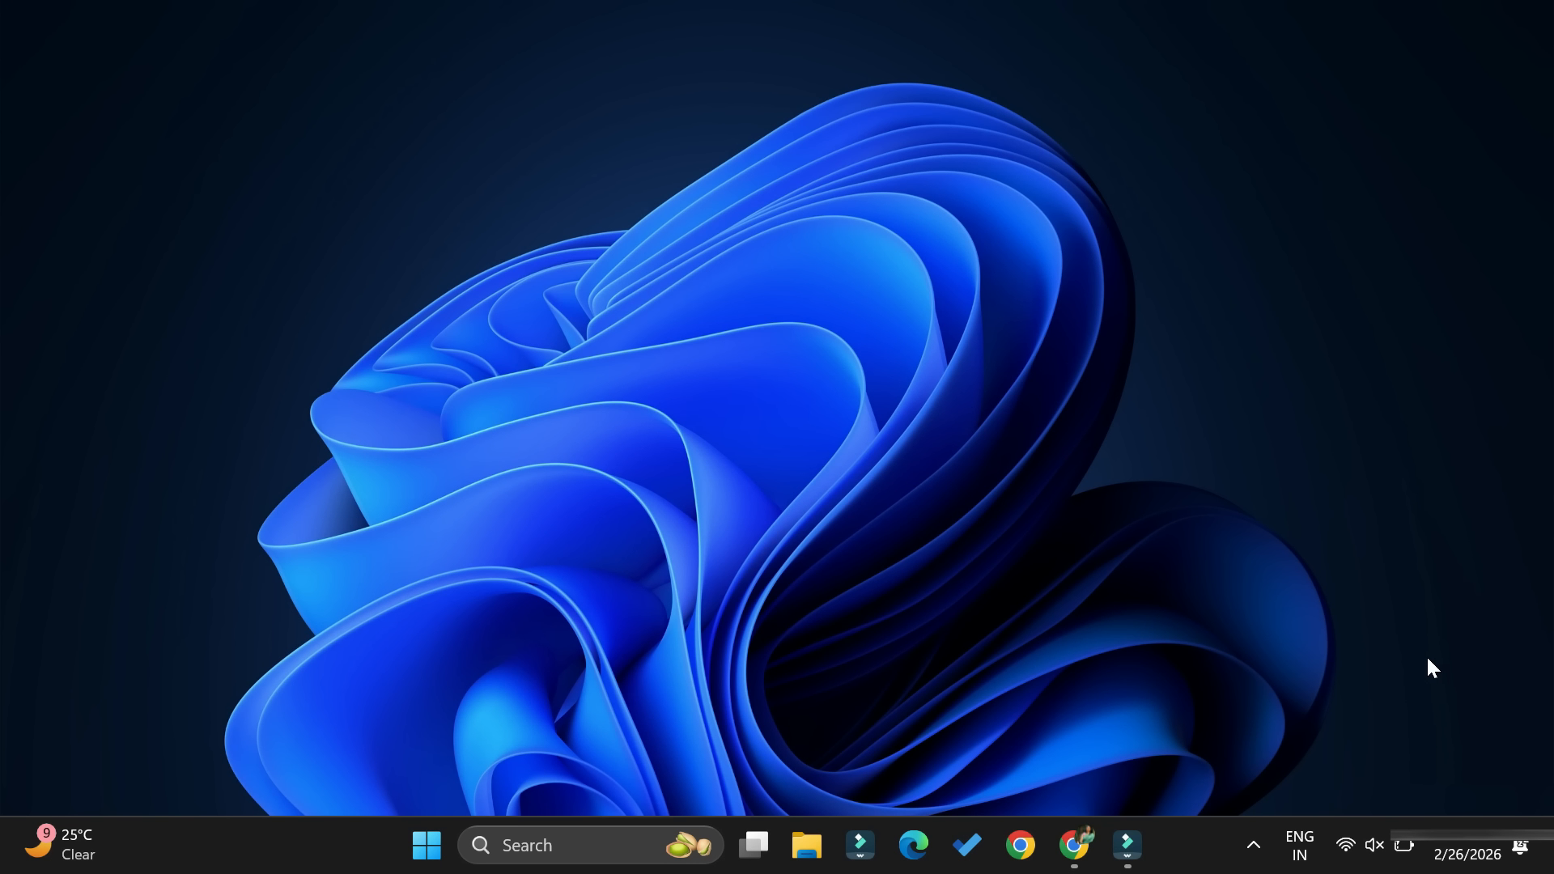
- In Chrome, search Google for "netbeans download" and open the Apache NetBeans Releases result
left_click(1083, 852)
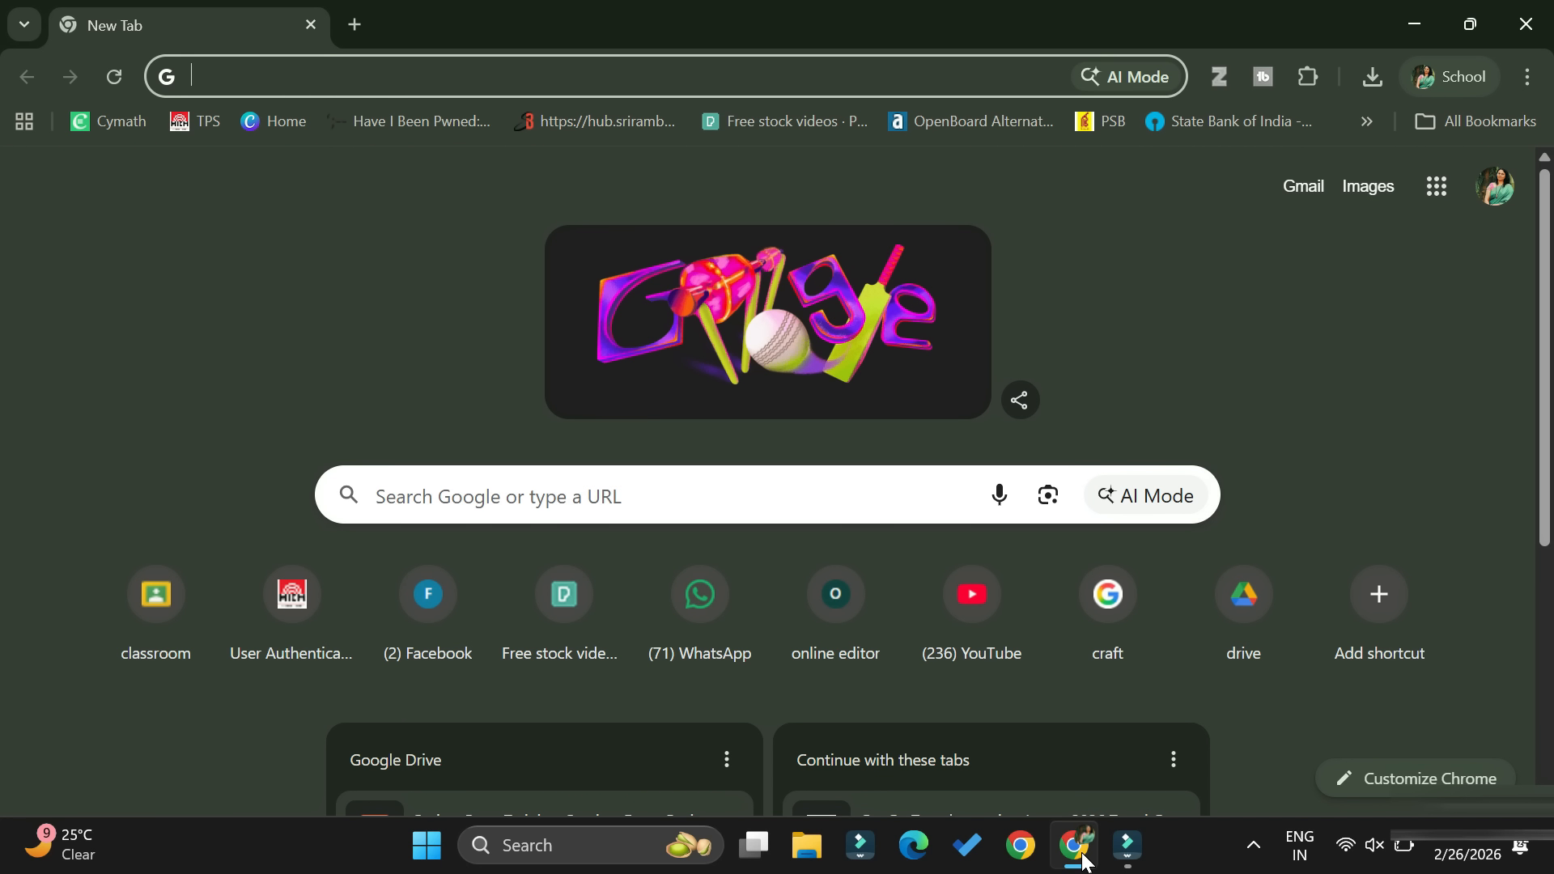
left_click(810, 496)
type("NETB")
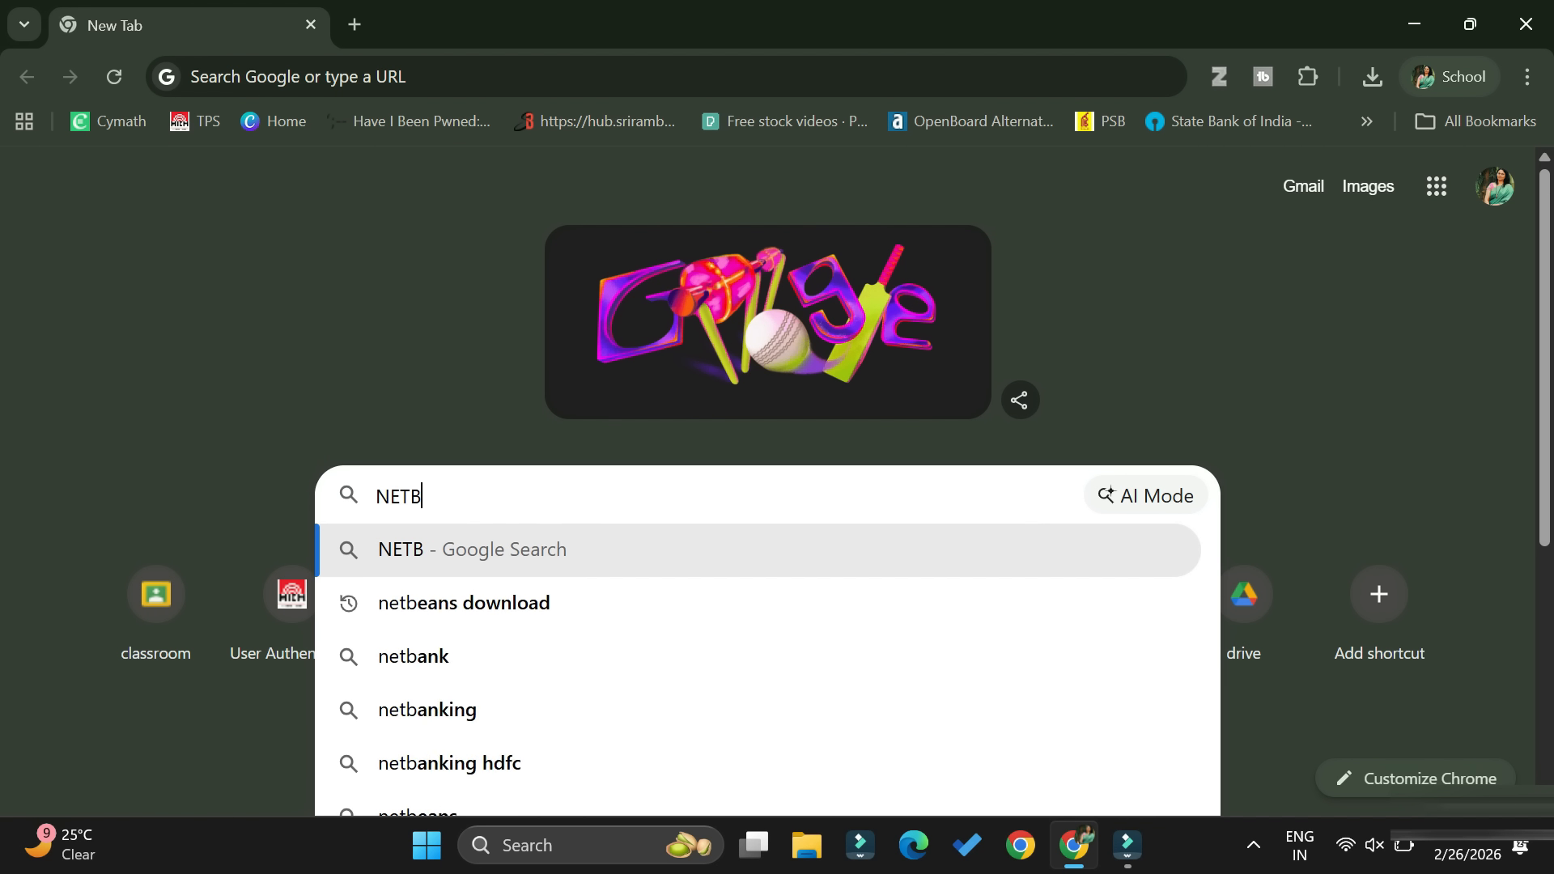
type("EANS download")
key("Return")
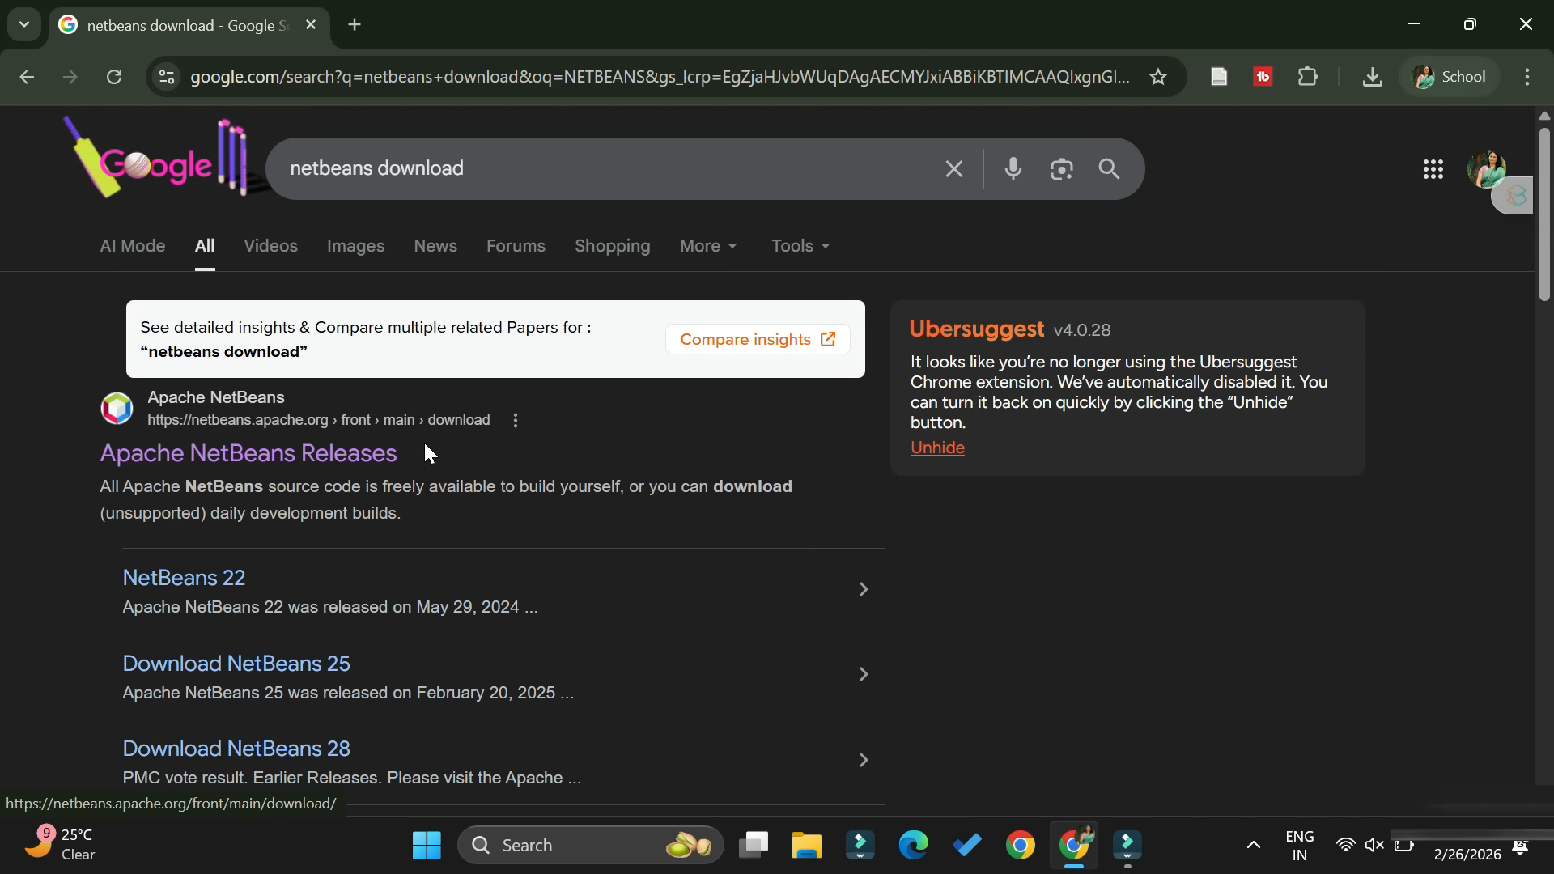
left_click(210, 466)
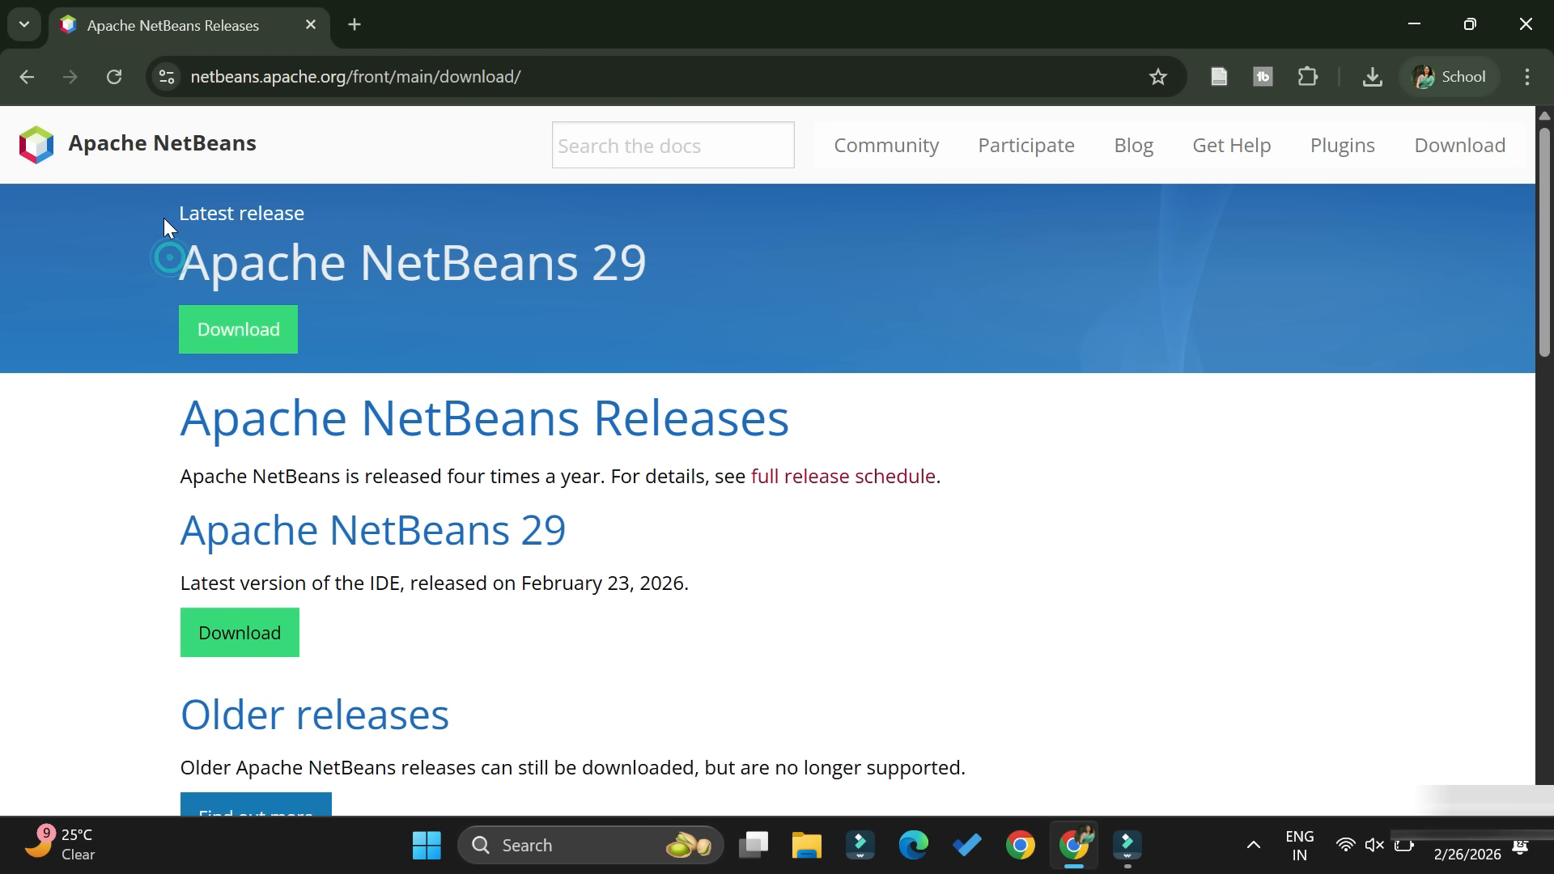
- Open the download page for the latest release, Apache NetBeans 29, and go to its Codelerity packages
left_click_drag(161, 207, 318, 211)
left_click_drag(175, 263, 665, 267)
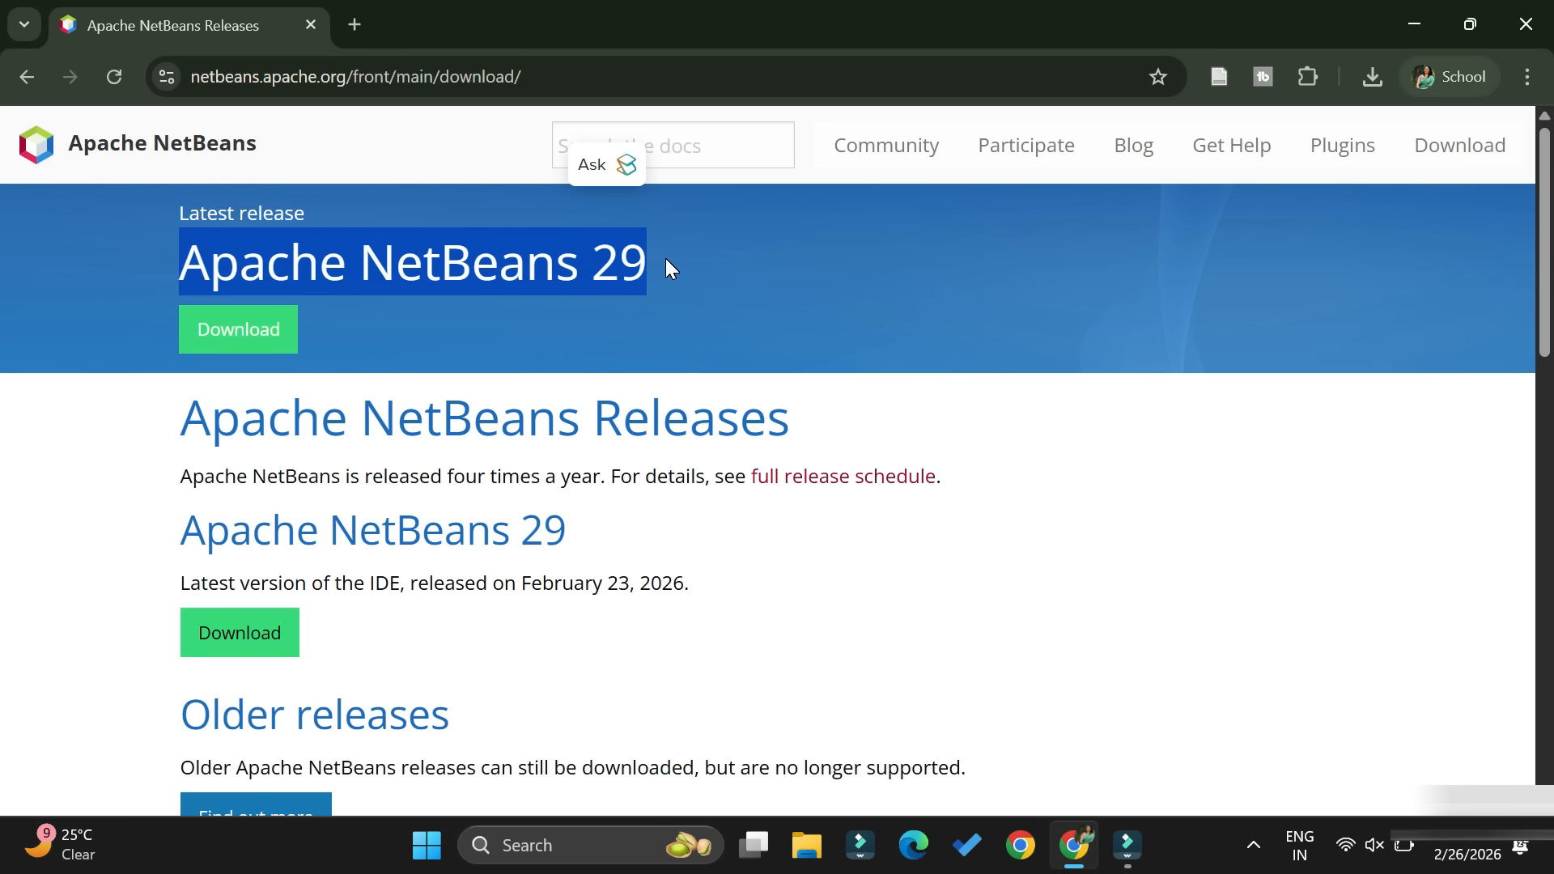
left_click(654, 323)
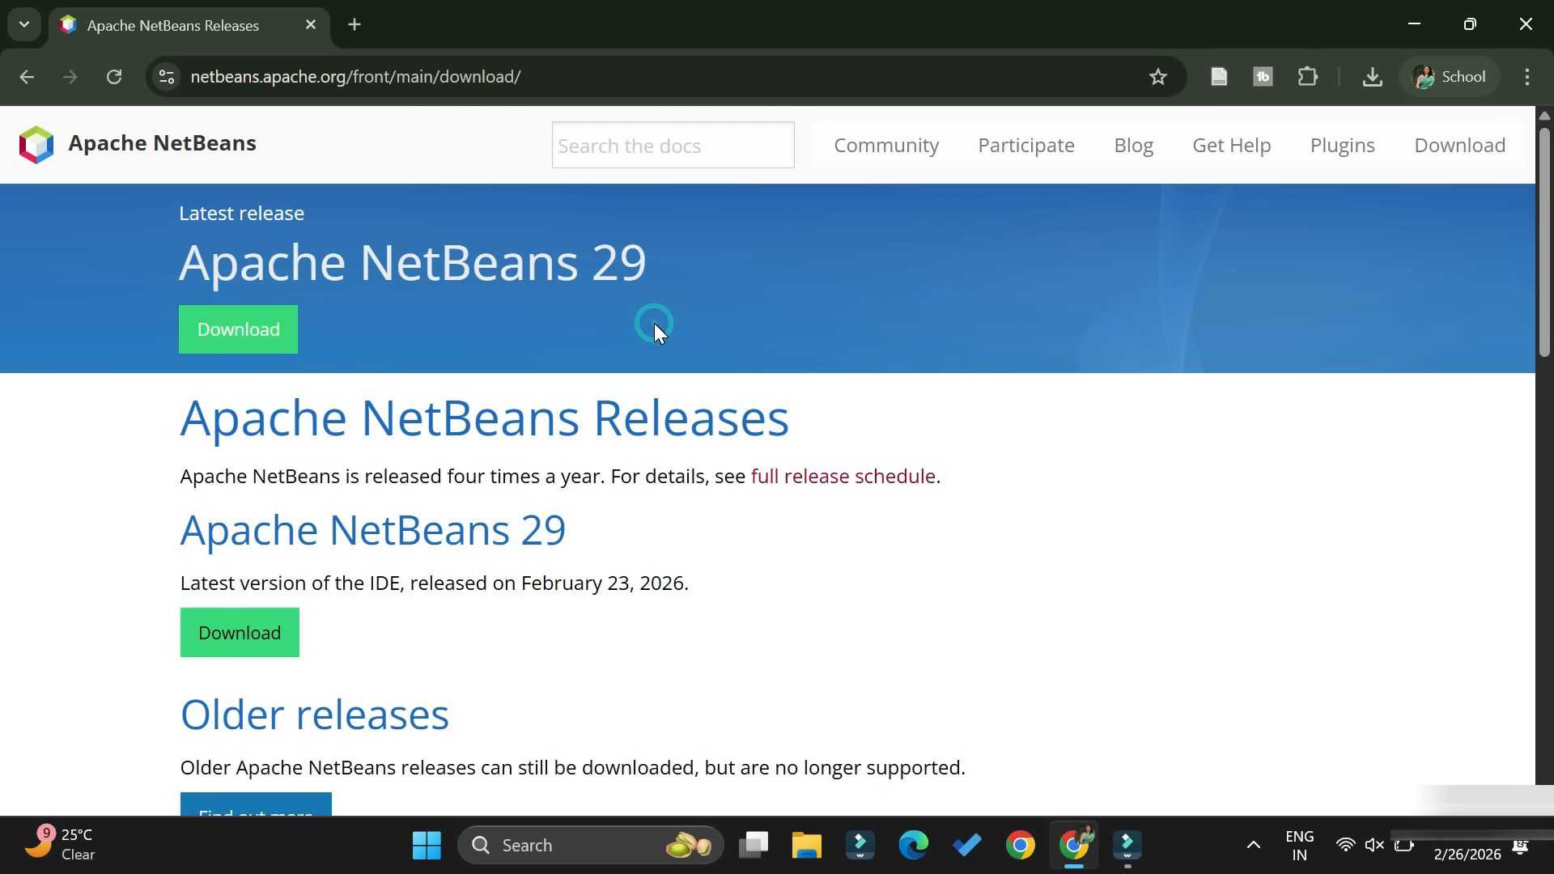
left_click_drag(562, 582, 635, 584)
left_click(596, 613)
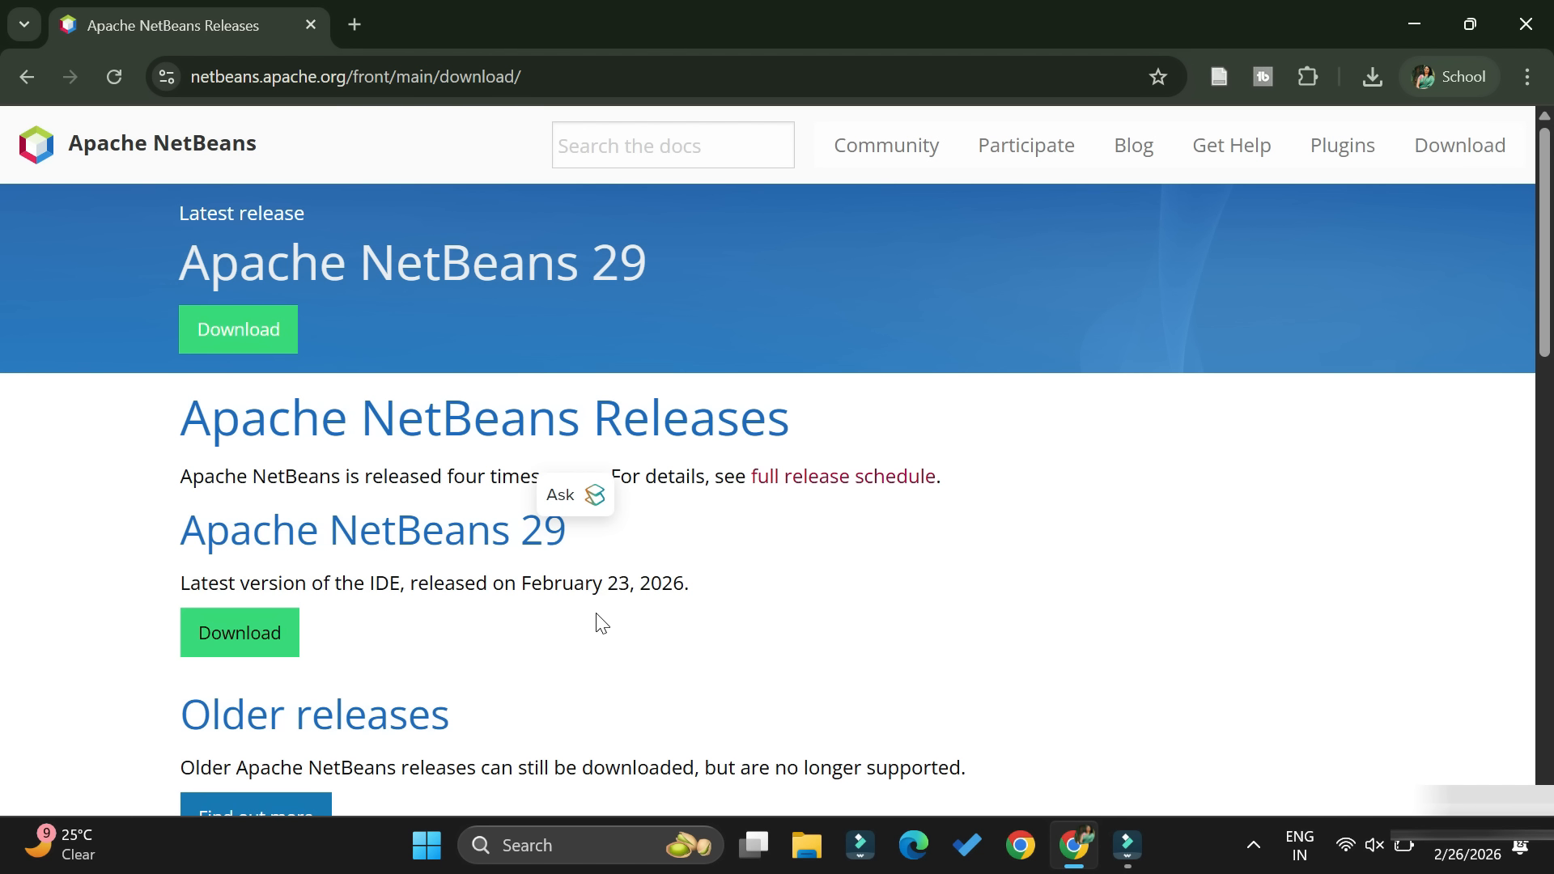
left_click(243, 634)
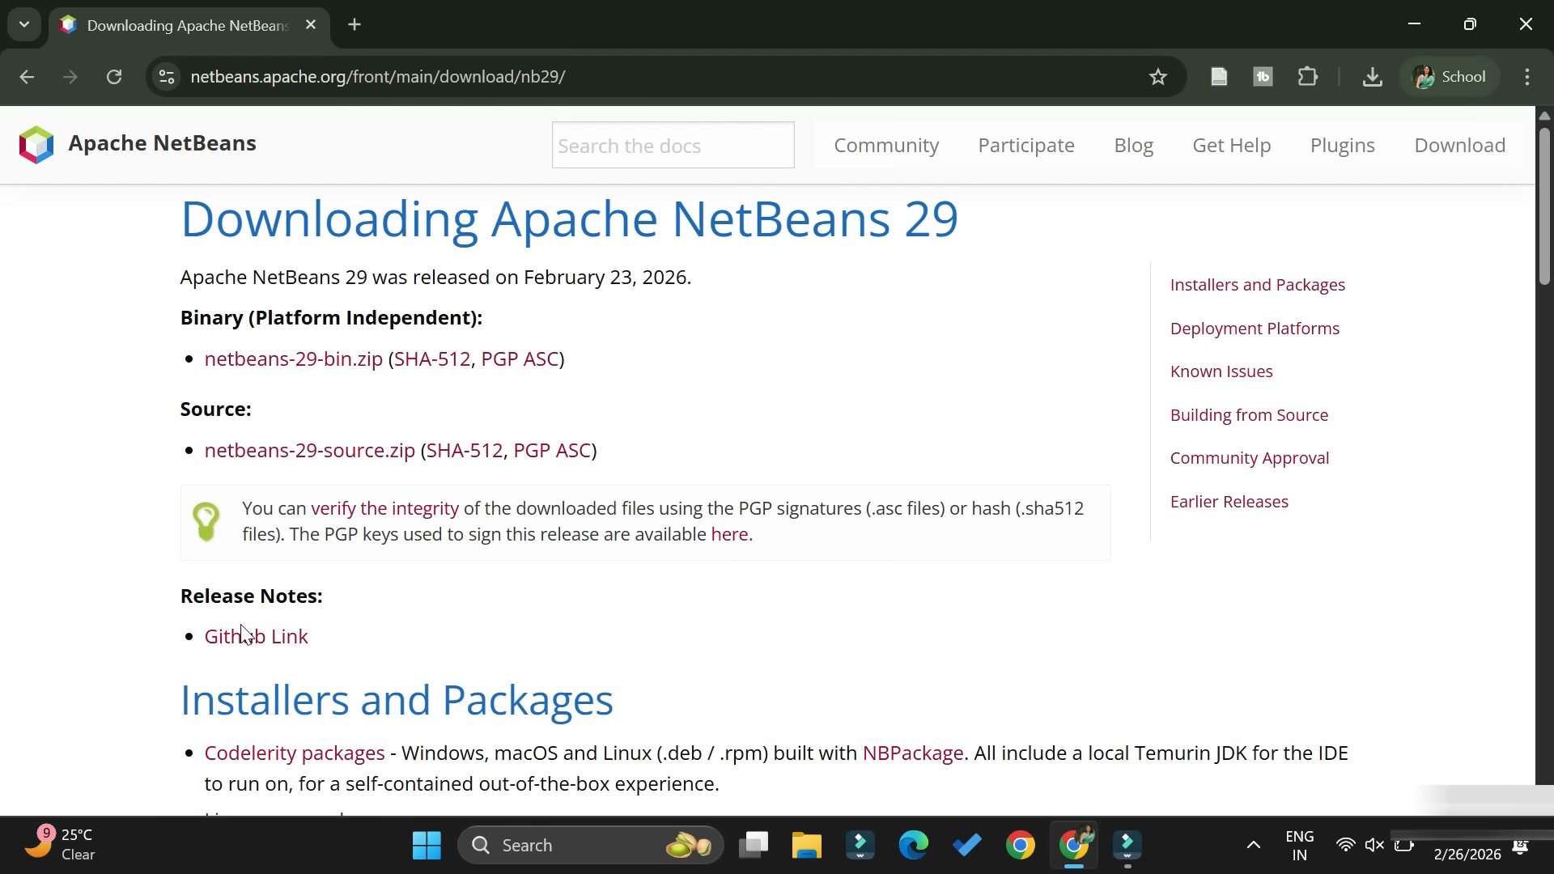
scroll(444, 656, "down", 5)
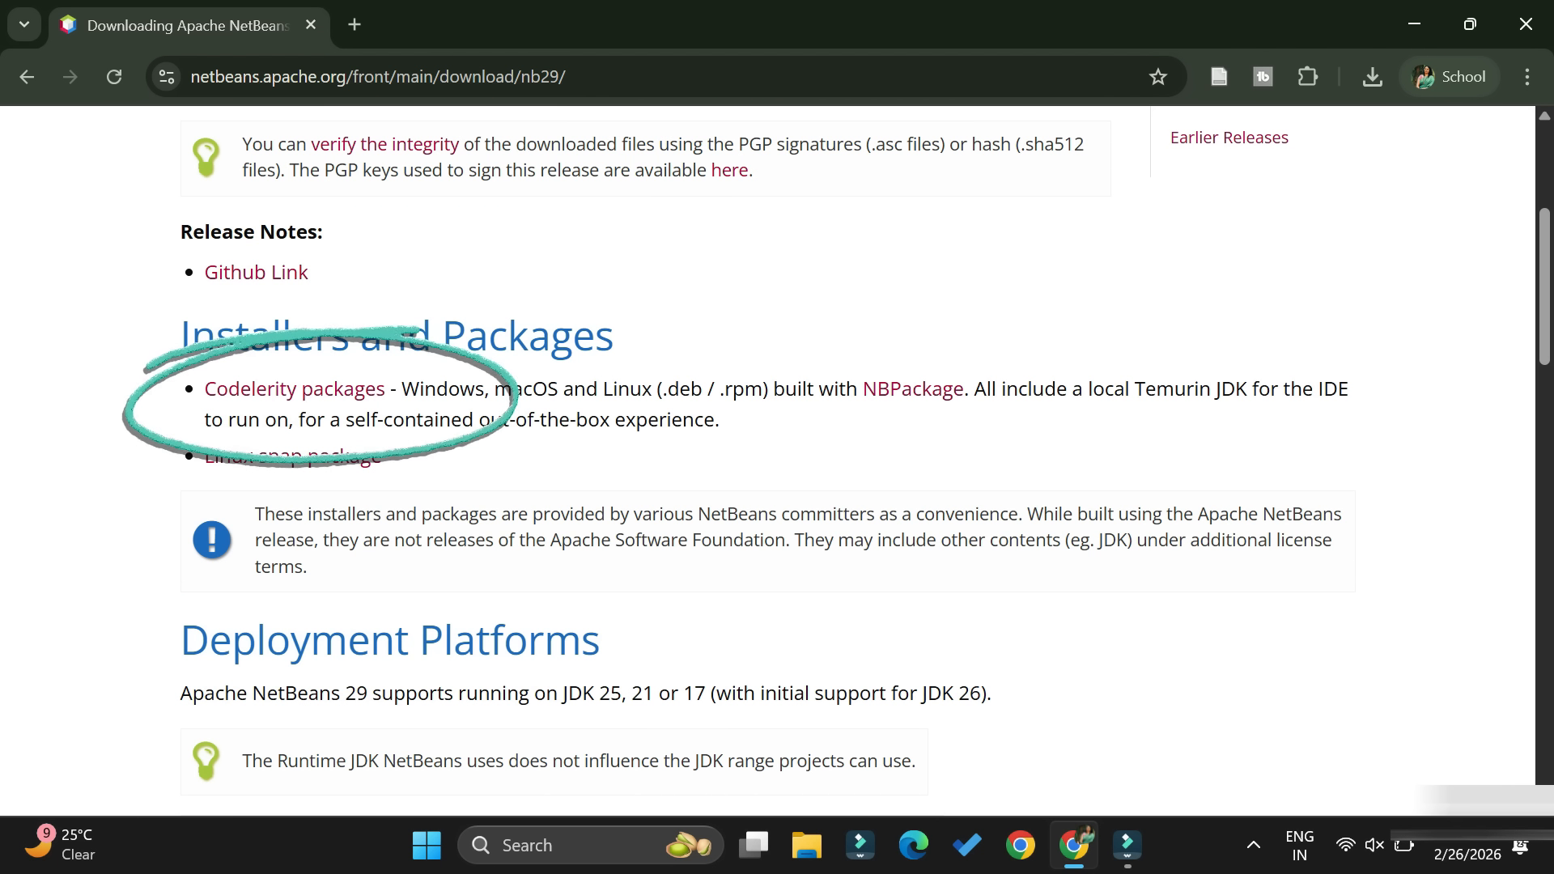
left_click(353, 388)
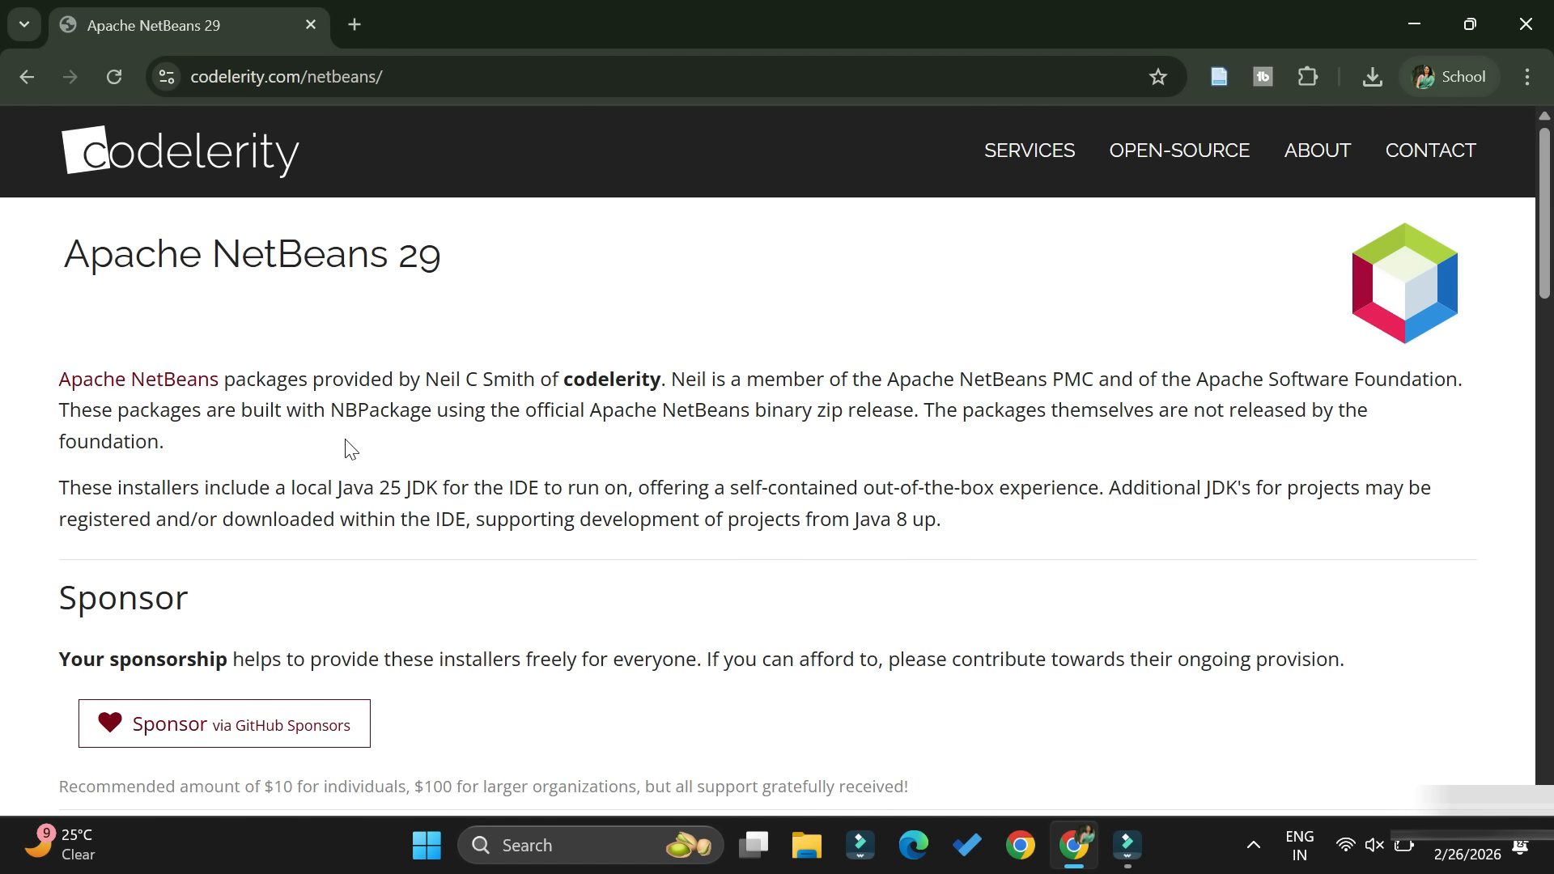
- Download the Windows (x86_64) installer for Apache NetBeans 29 + JDK 25
scroll(345, 502, "down", 3)
scroll(345, 502, "down", 1)
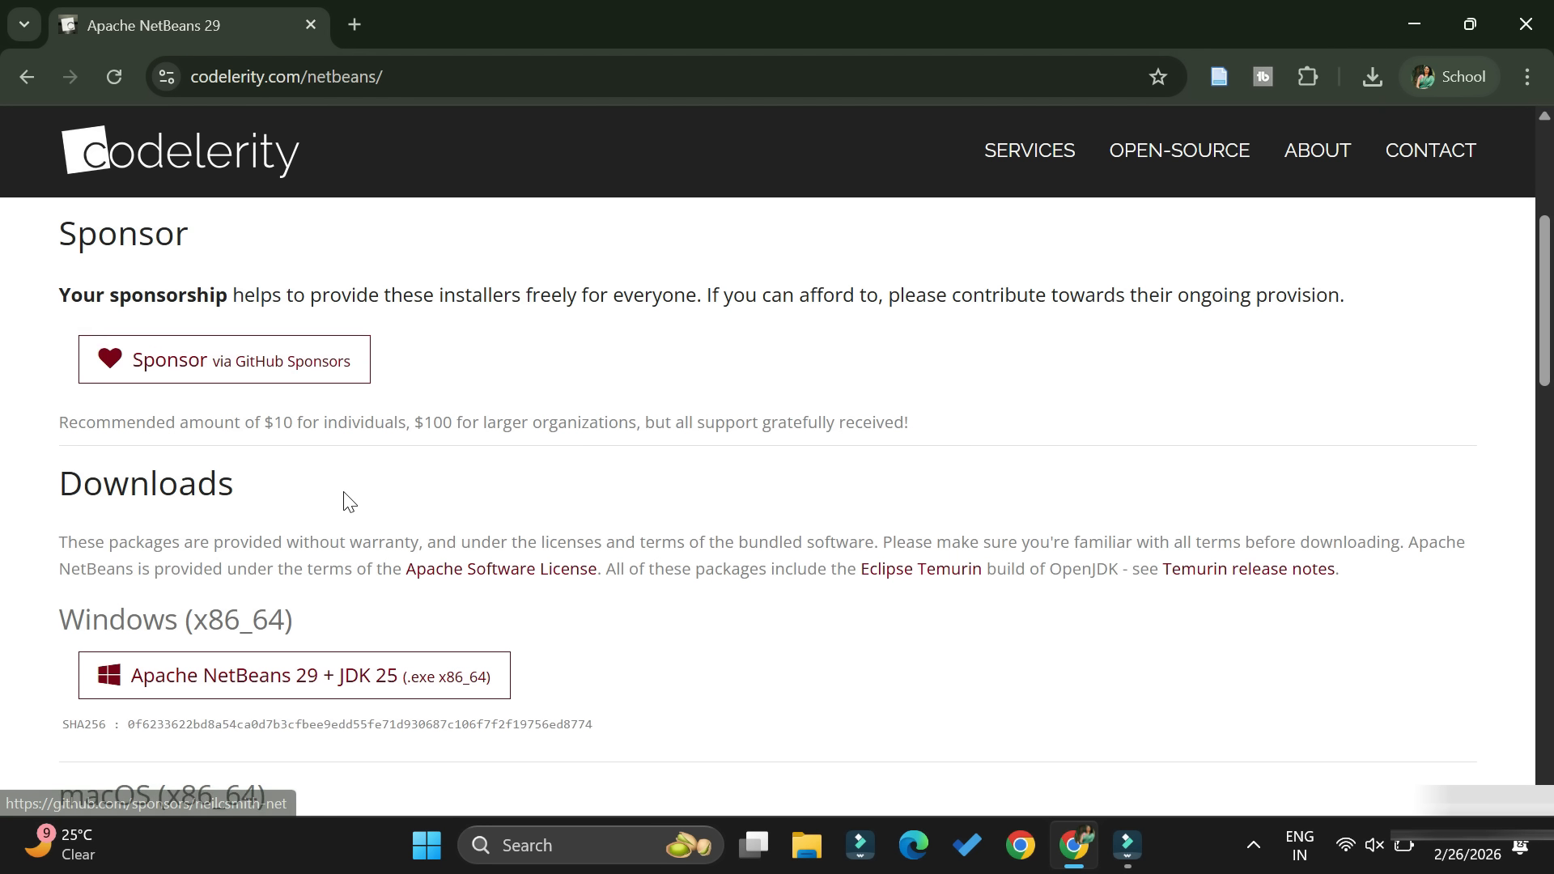
scroll(347, 502, "down", 2)
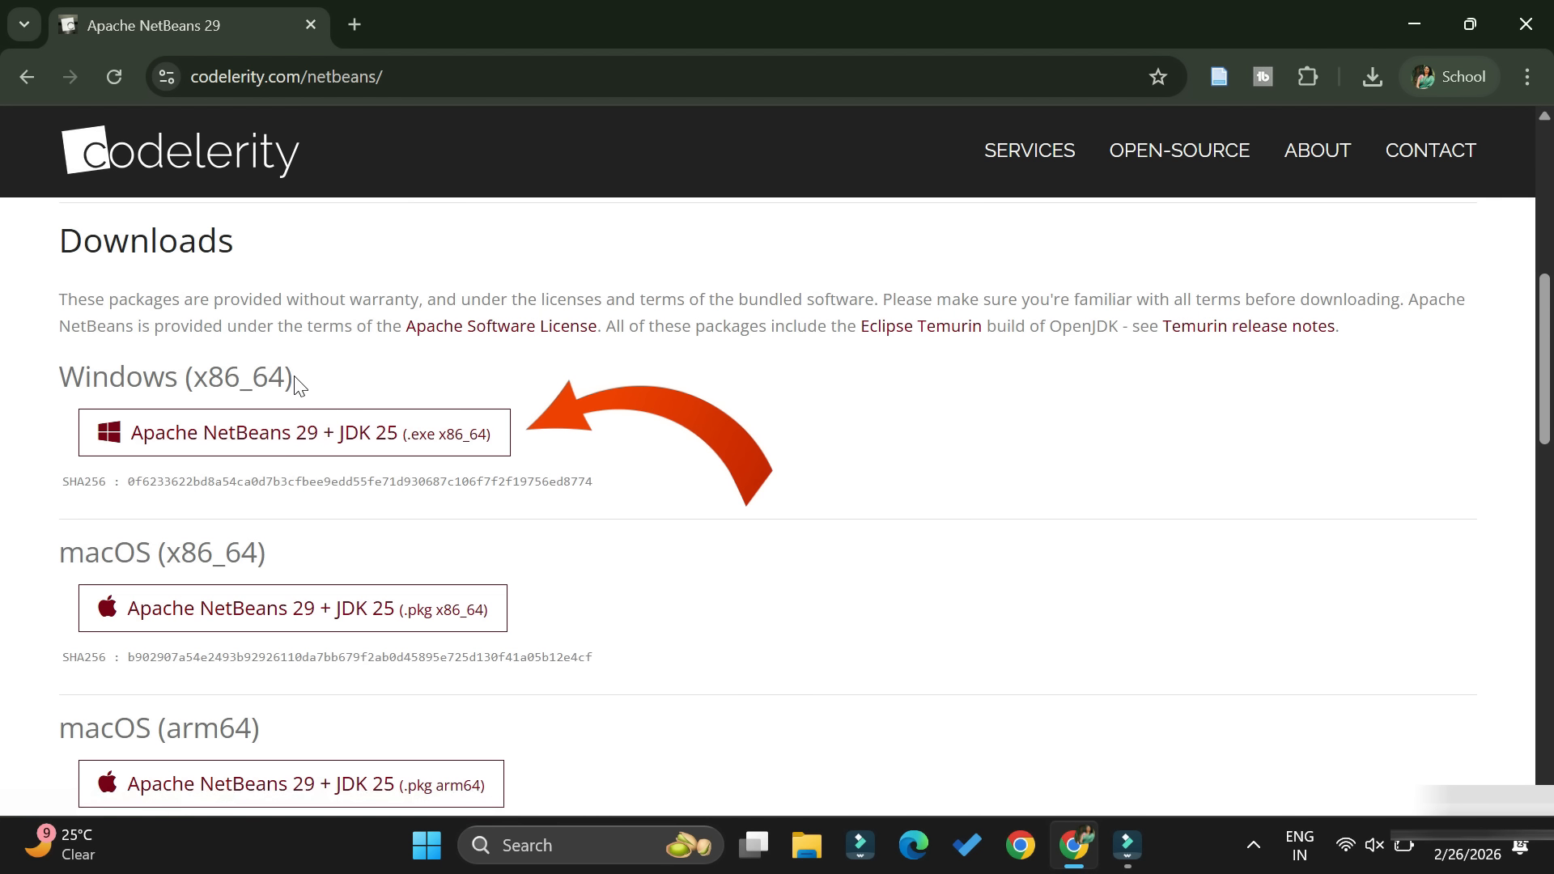
left_click(295, 435)
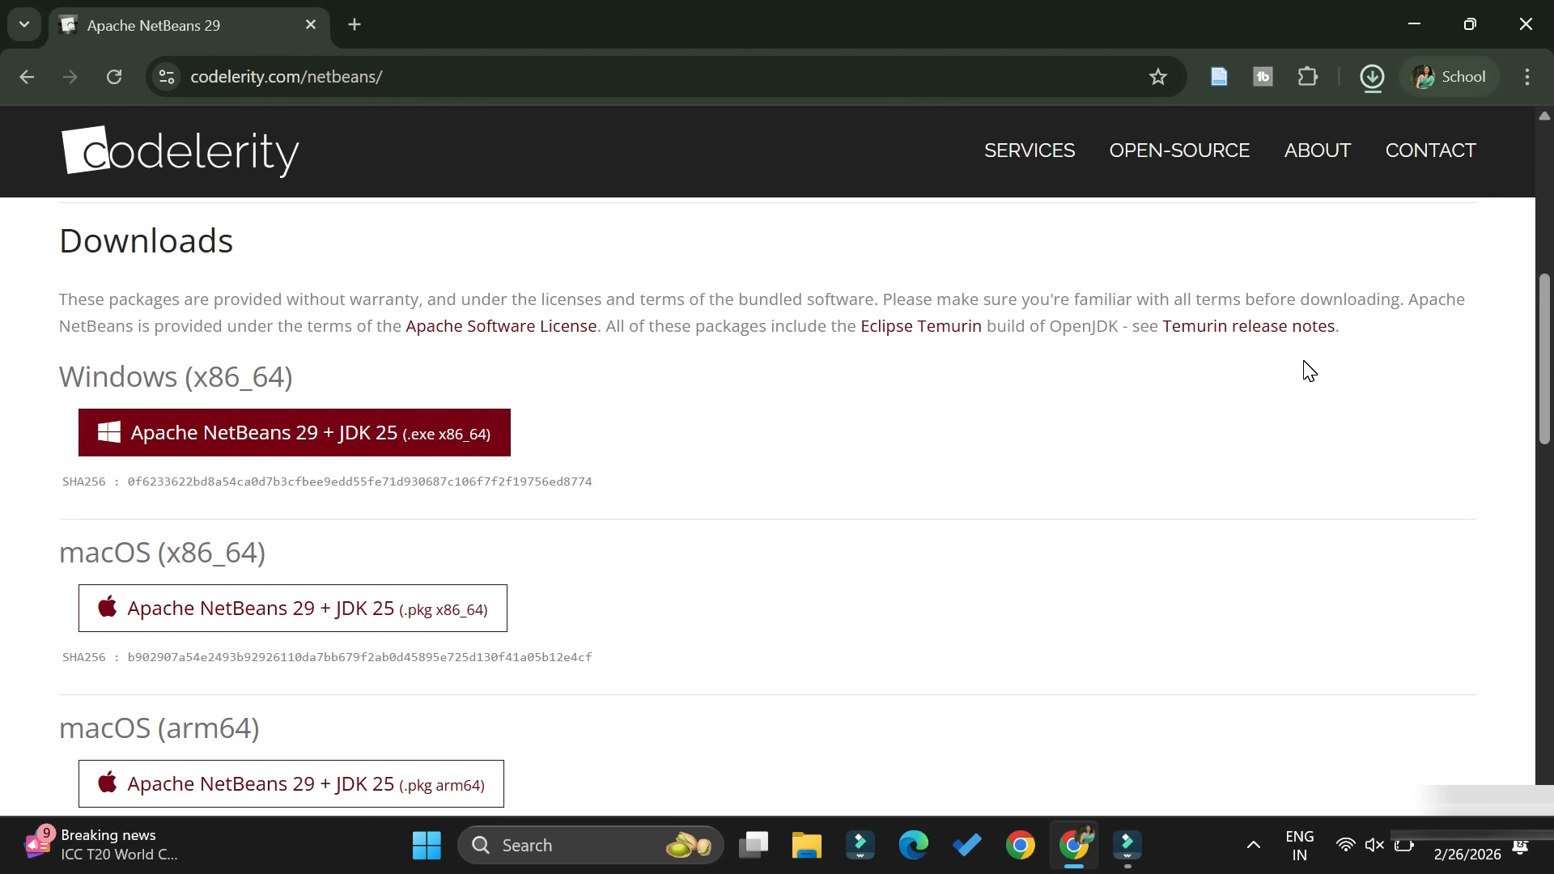
- Launch the downloaded Apache-NetBeans-29.exe installer and minimize the browser window
left_click(1372, 77)
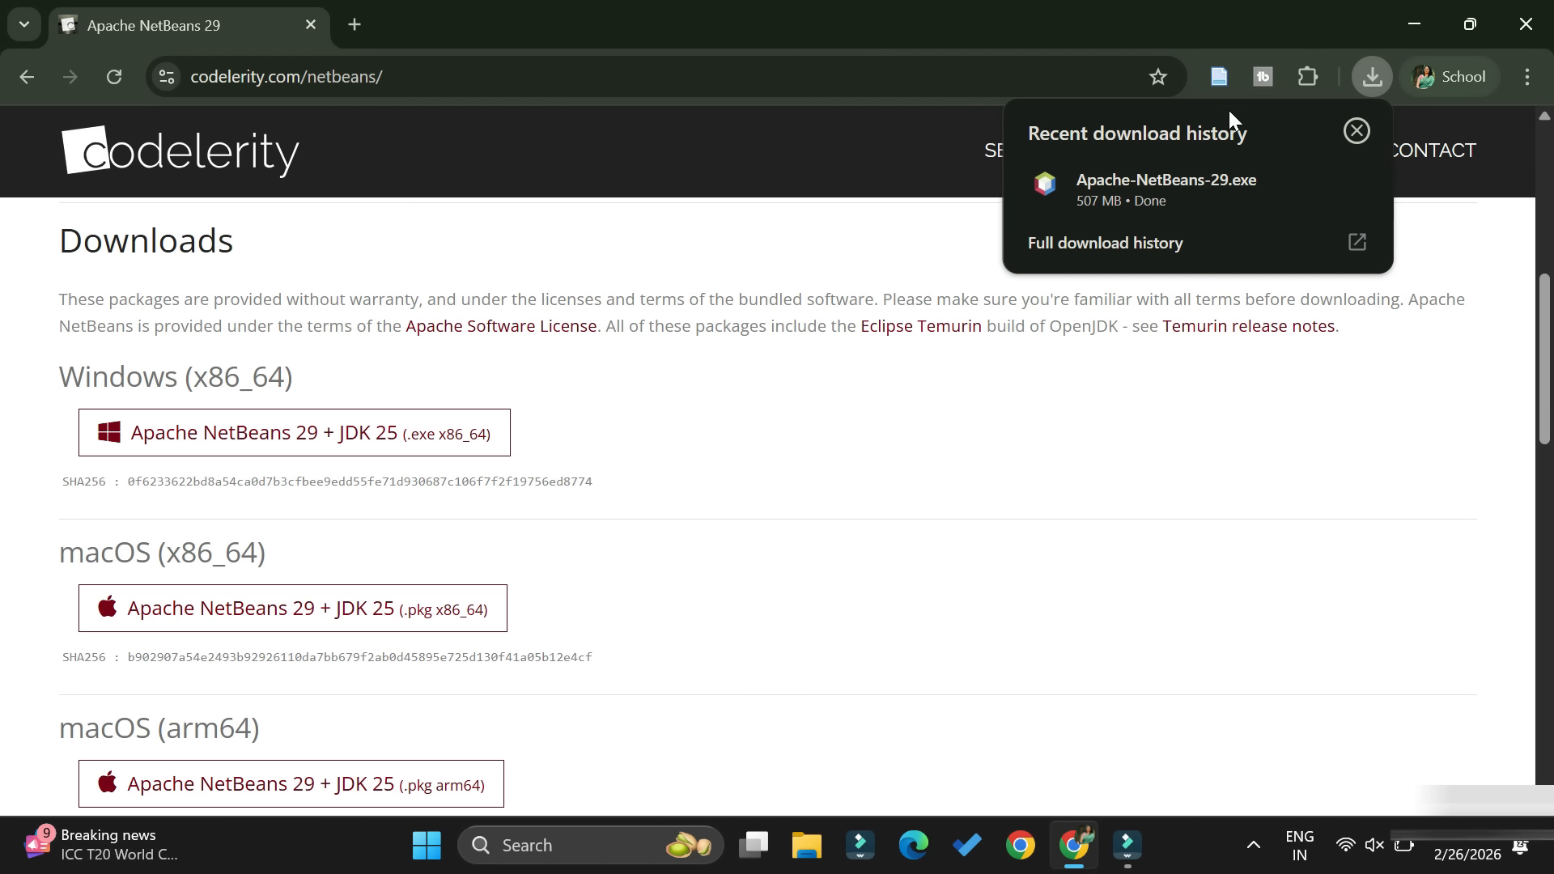
left_click(1129, 190)
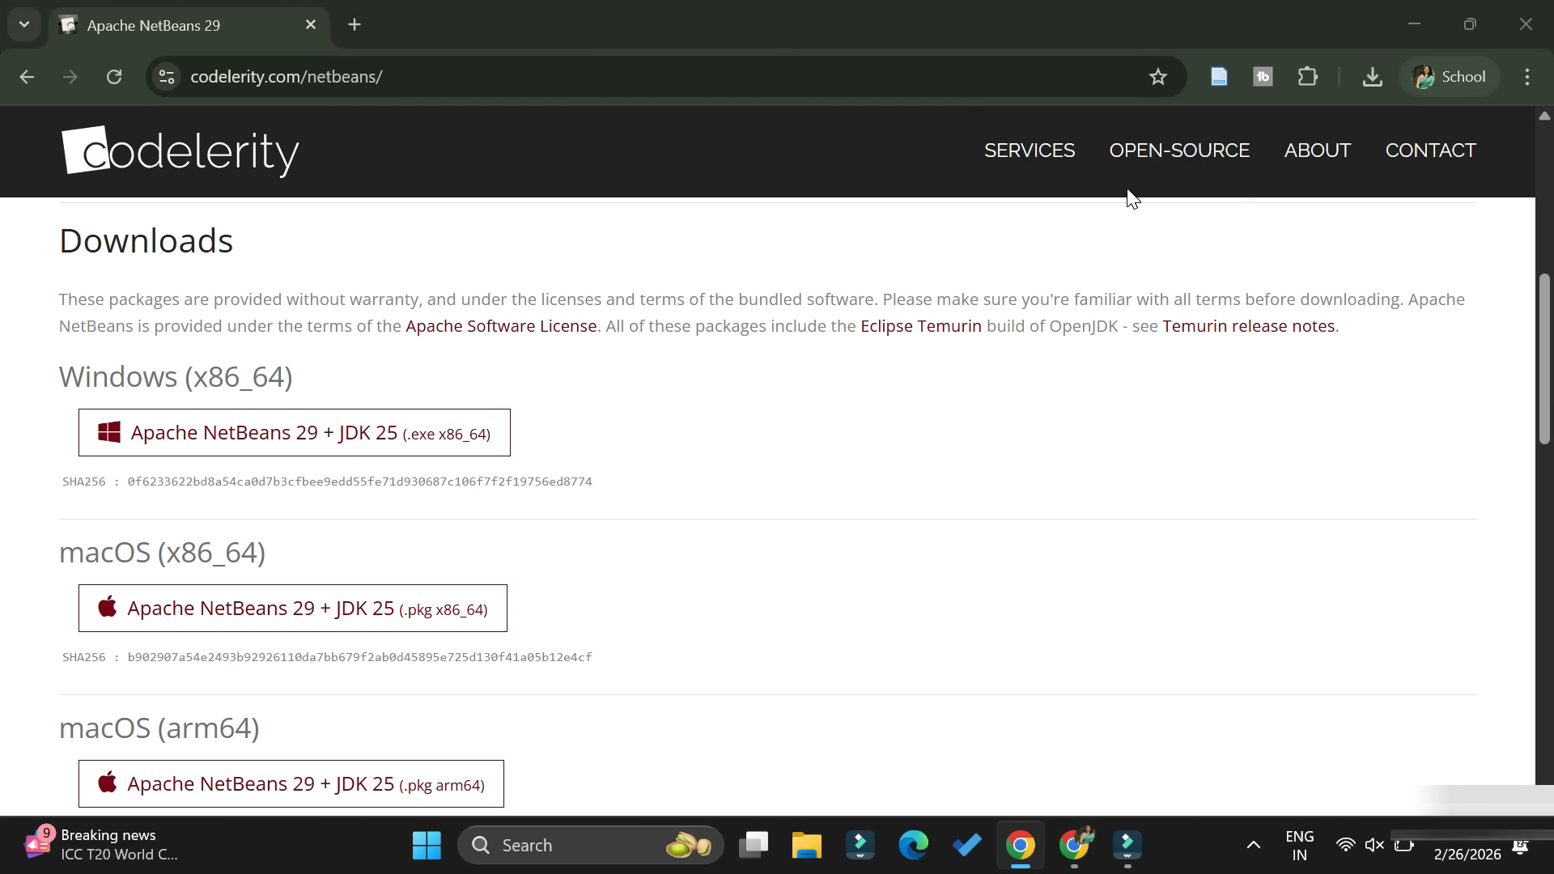
left_click(1412, 30)
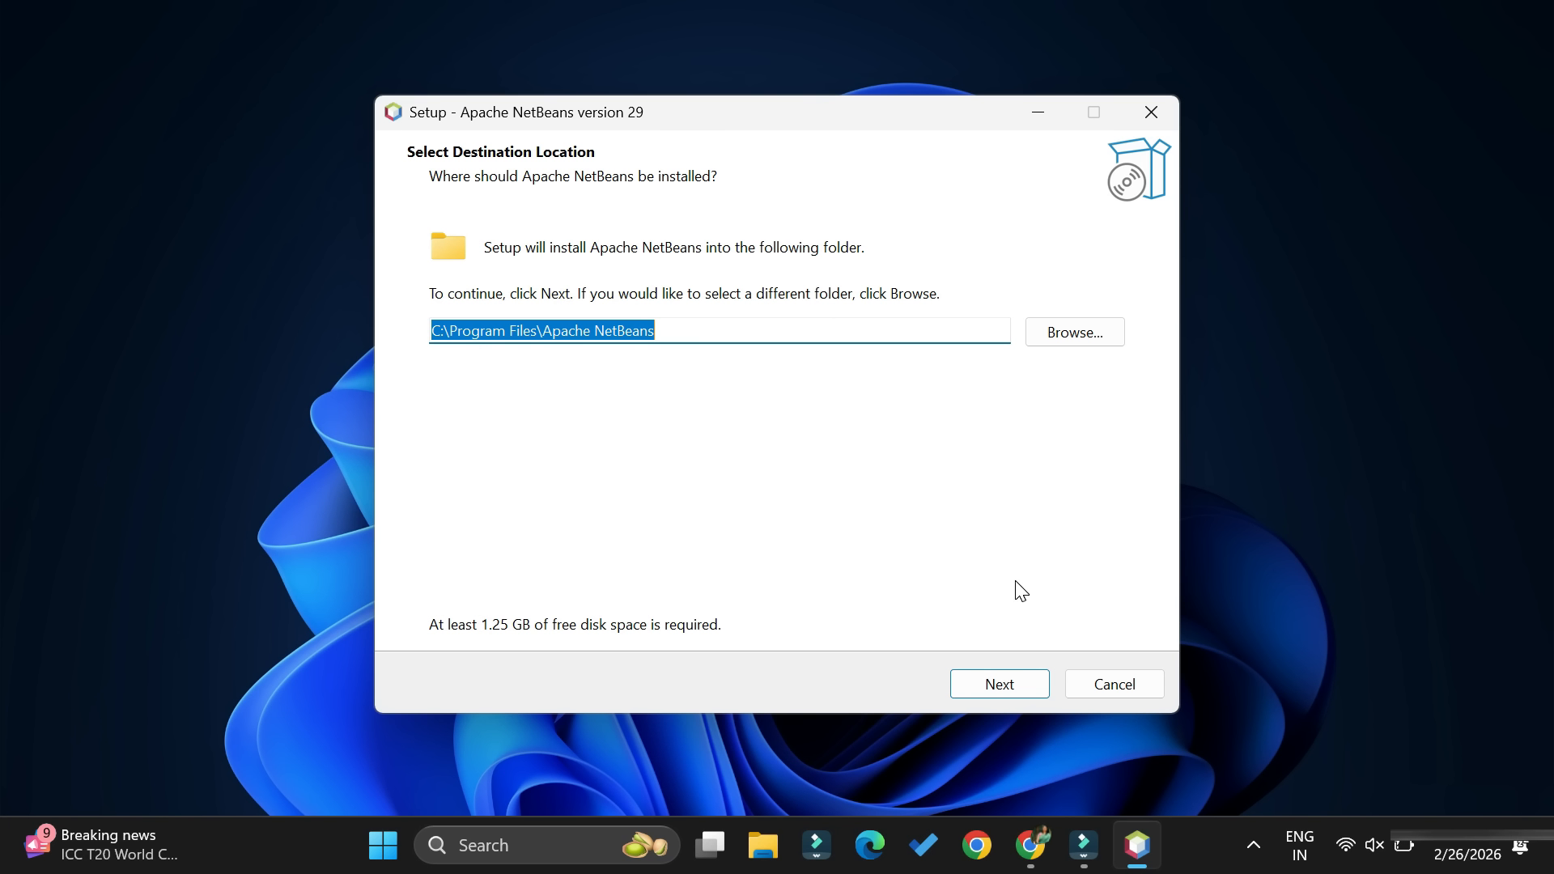
- Install Apache NetBeans into C:\Program Files\Apache NetBeans with a desktop shortcut
left_click(1002, 688)
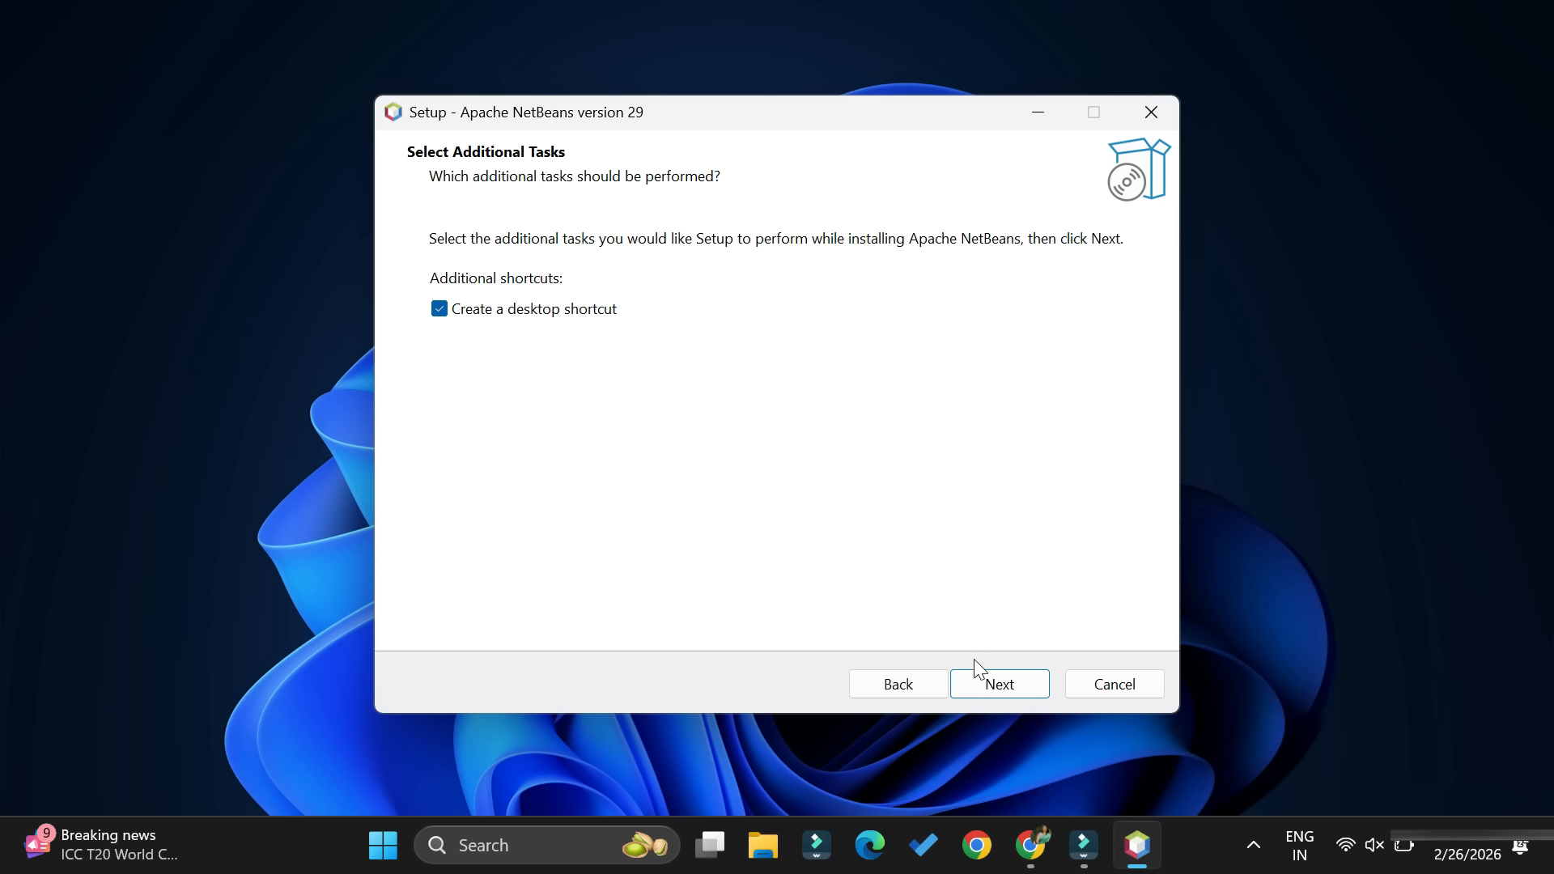
left_click(984, 693)
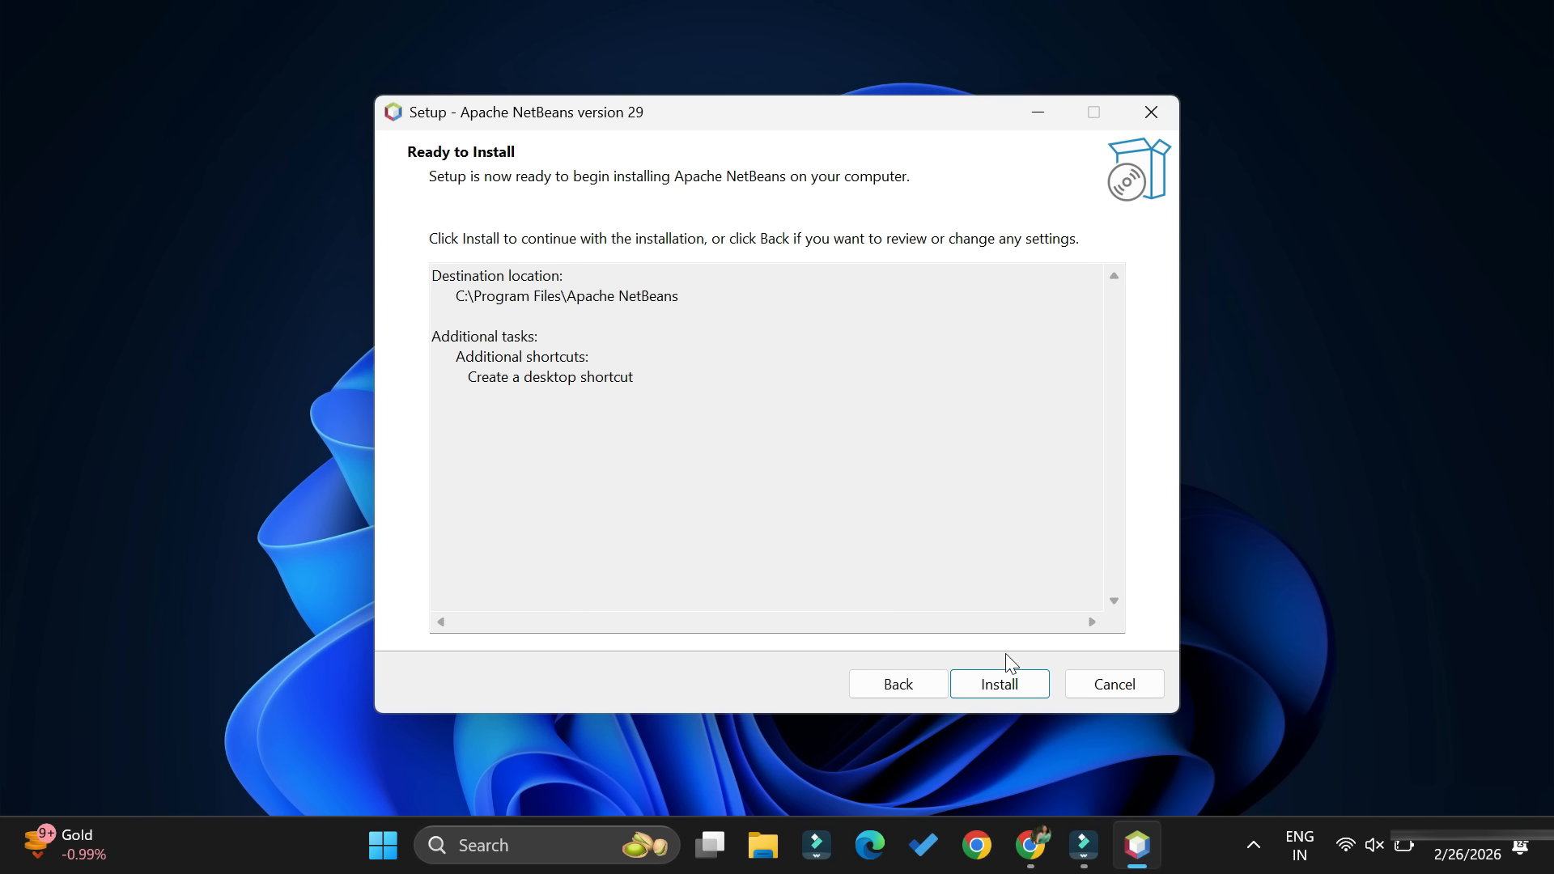
left_click(1012, 681)
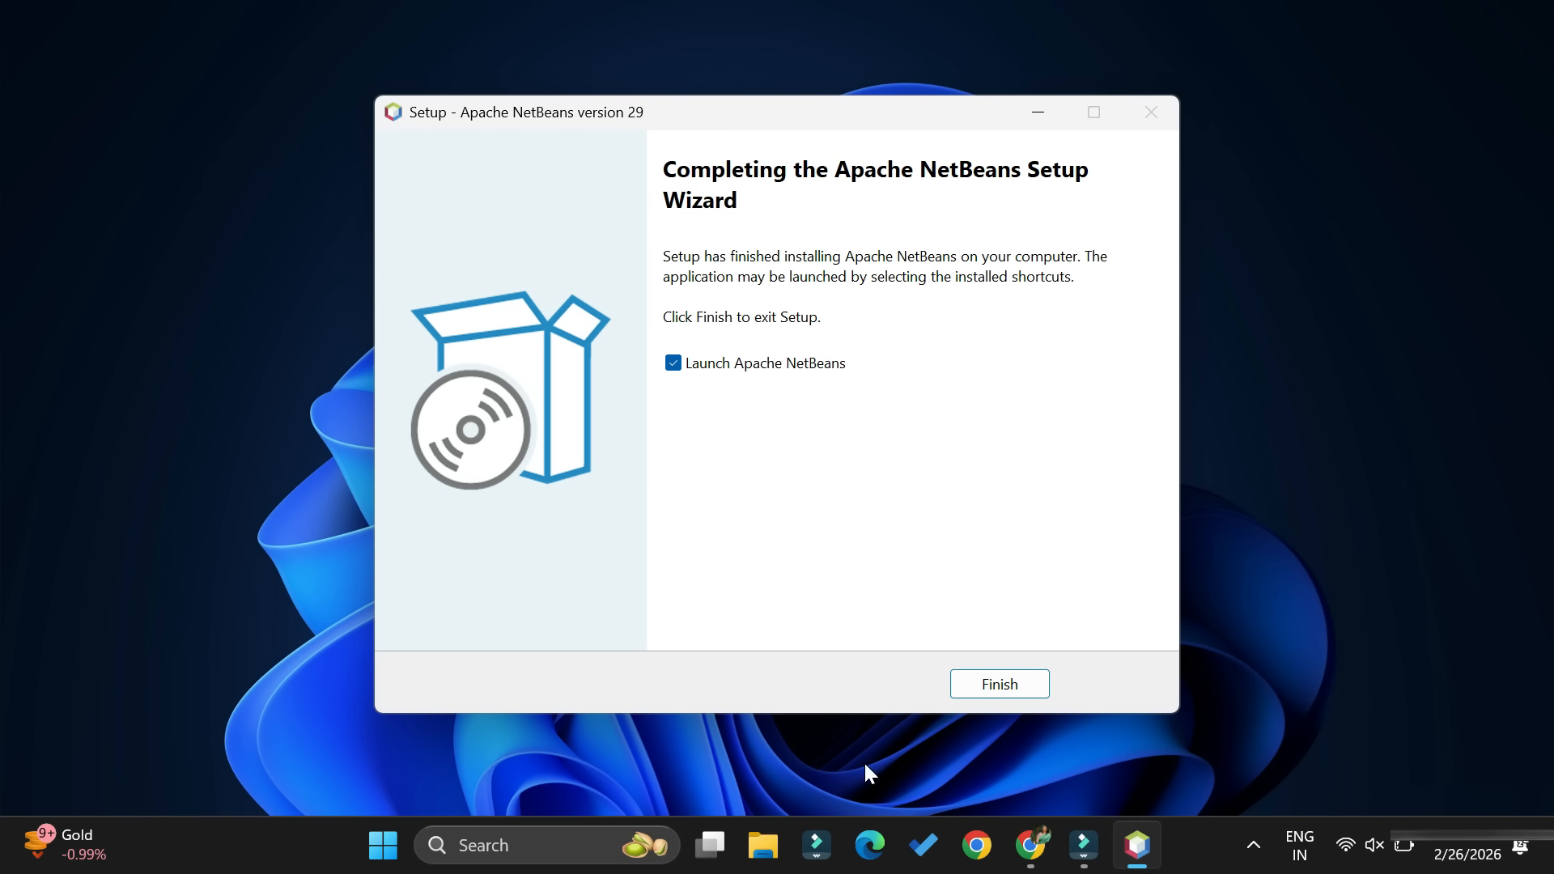
- Finish setup with Apache NetBeans launching, decline importing the previous version's settings, and maximize the IDE window
left_click(1010, 680)
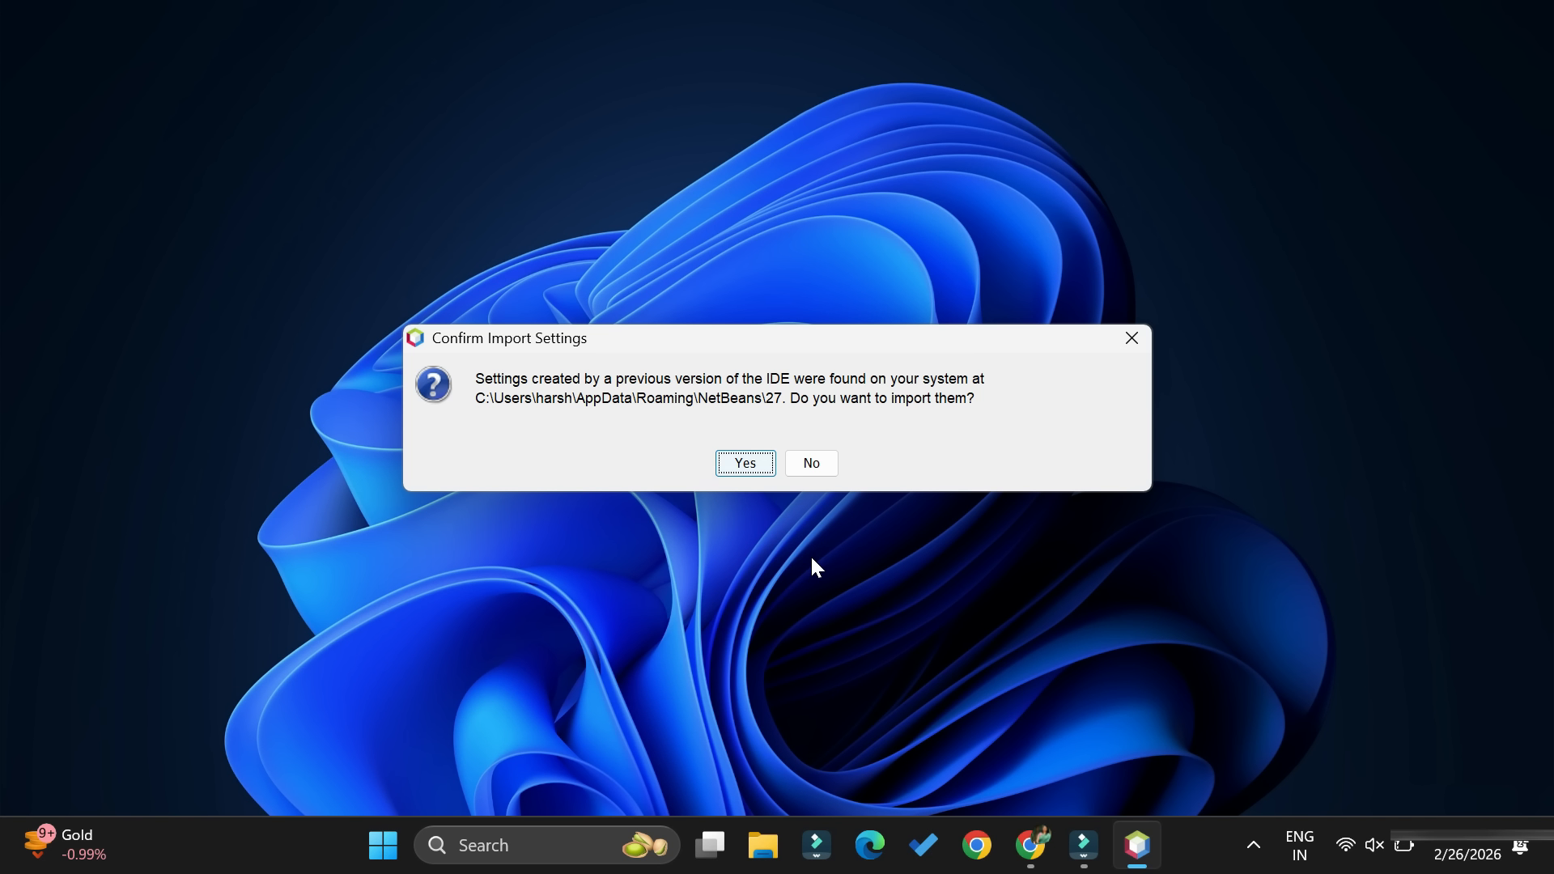
left_click(818, 469)
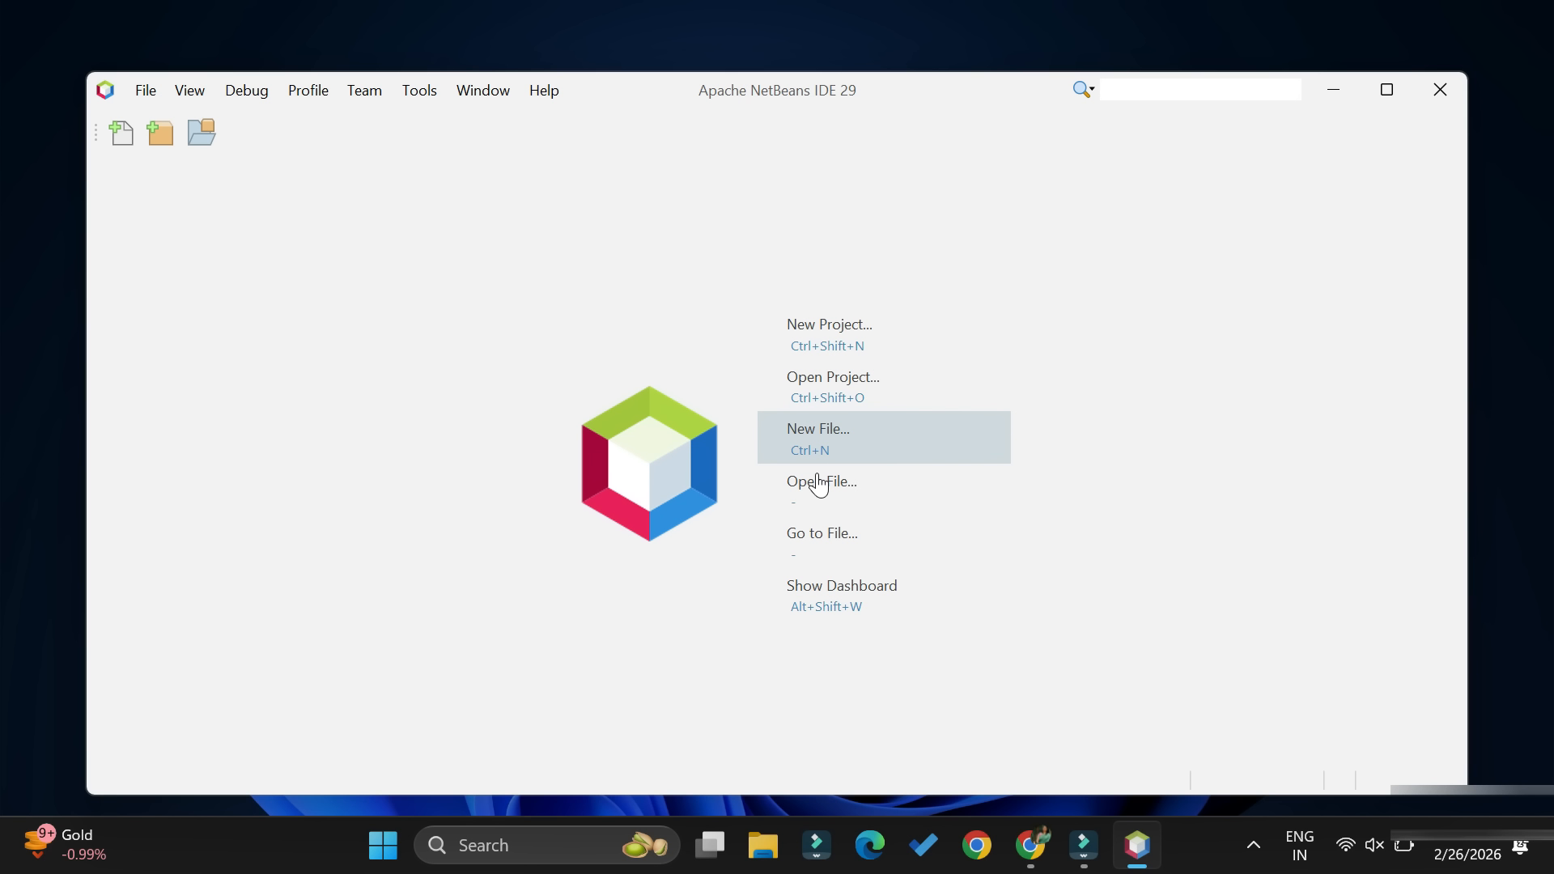
left_click(1386, 89)
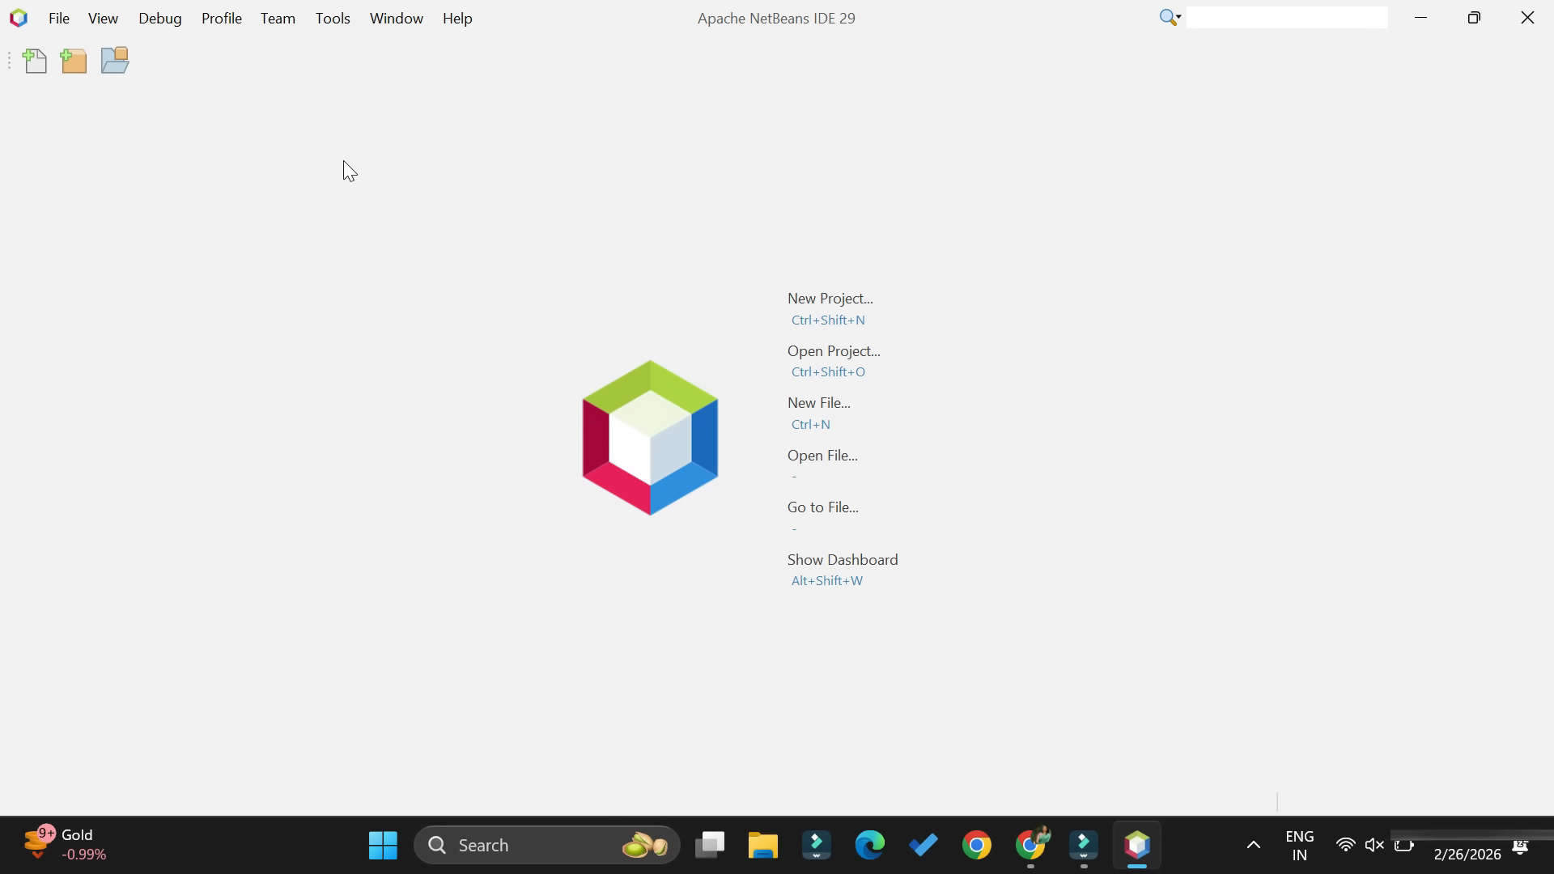
- Start a new project of type Java Application in the Java with Ant category
left_click(65, 13)
left_click(70, 46)
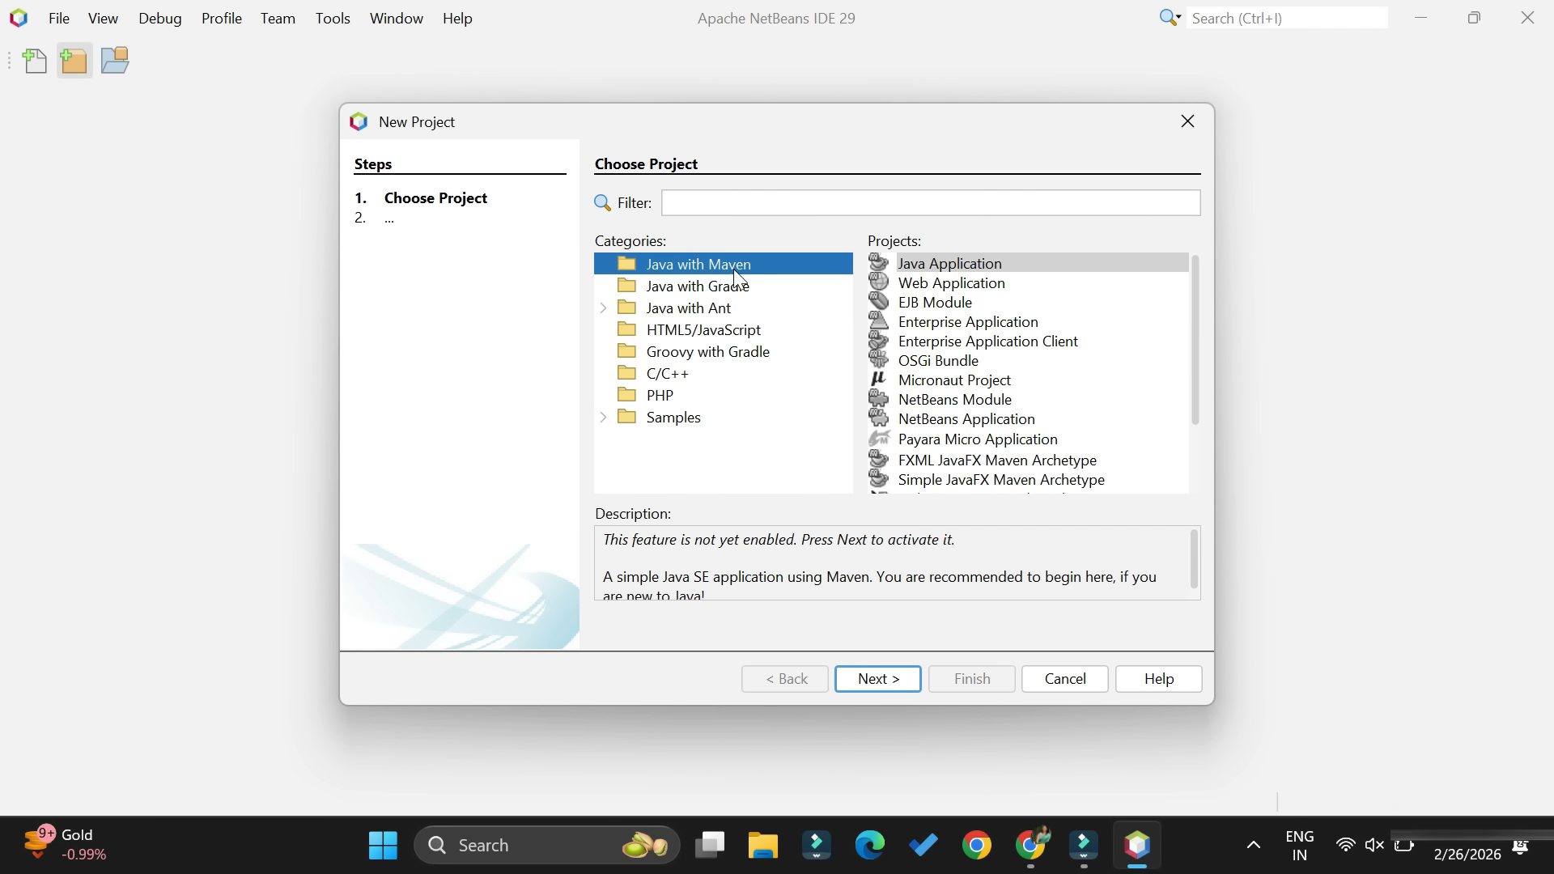
left_click(738, 309)
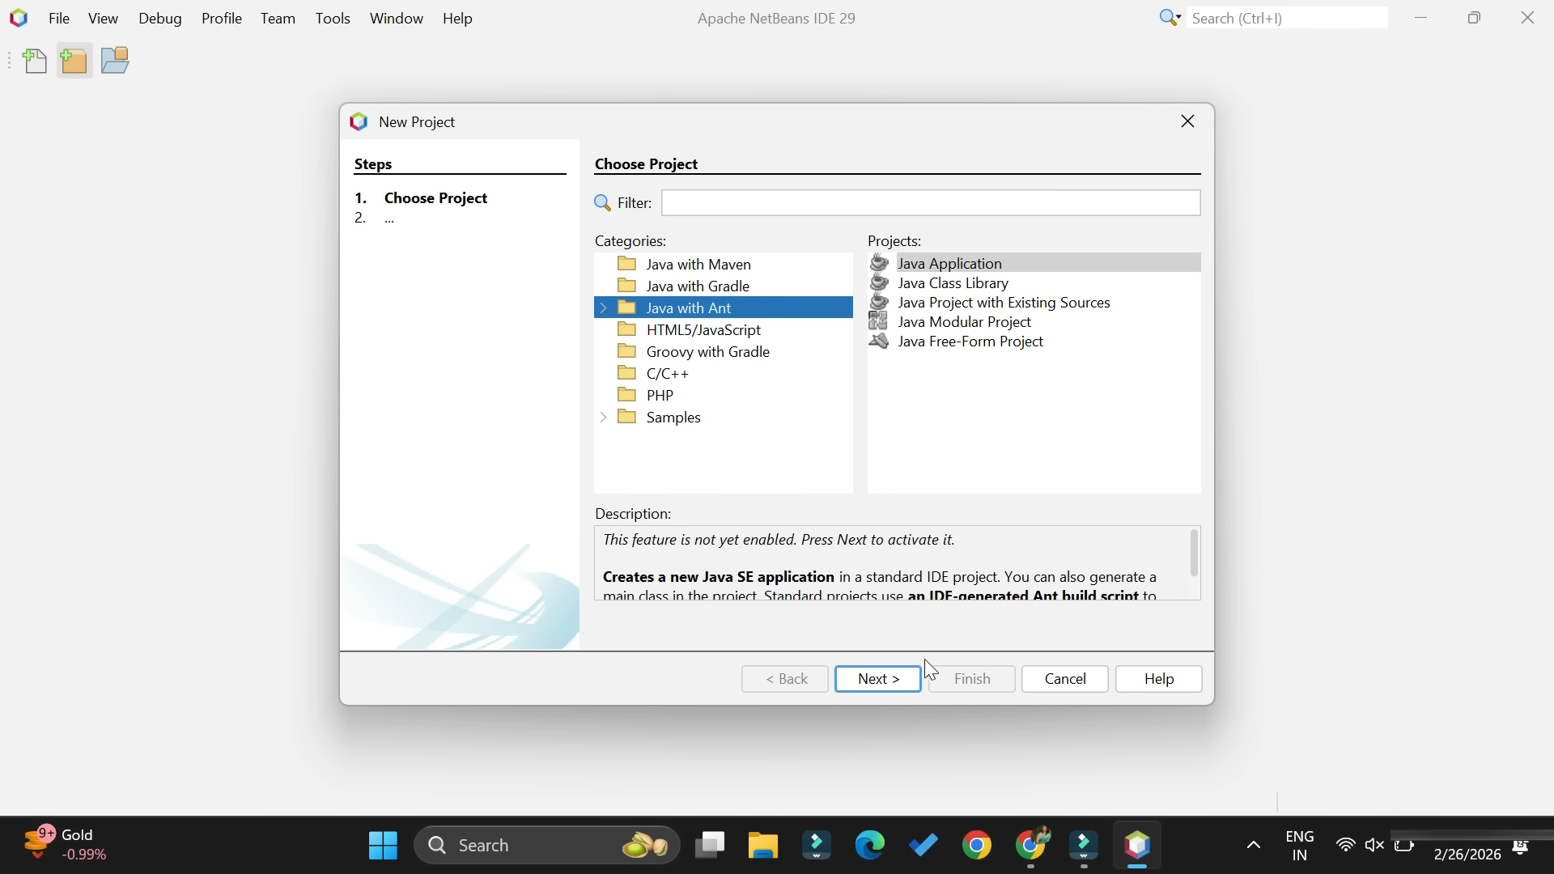
left_click(884, 687)
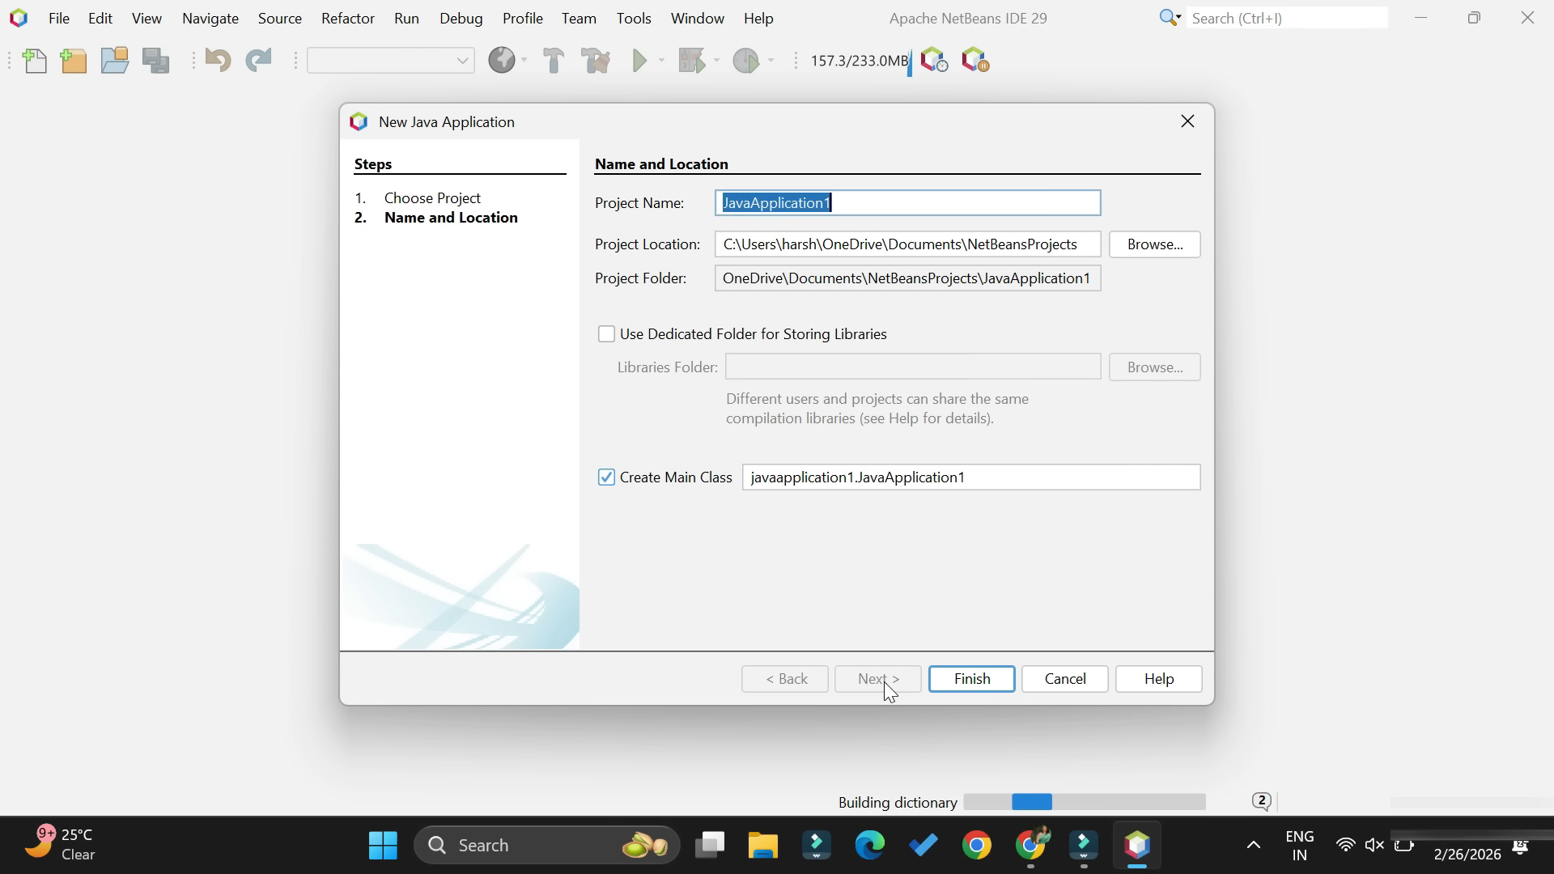
- Name the project HelloDemo and create it in the default location with the main class hellodemo.HelloDemo
type("Hello")
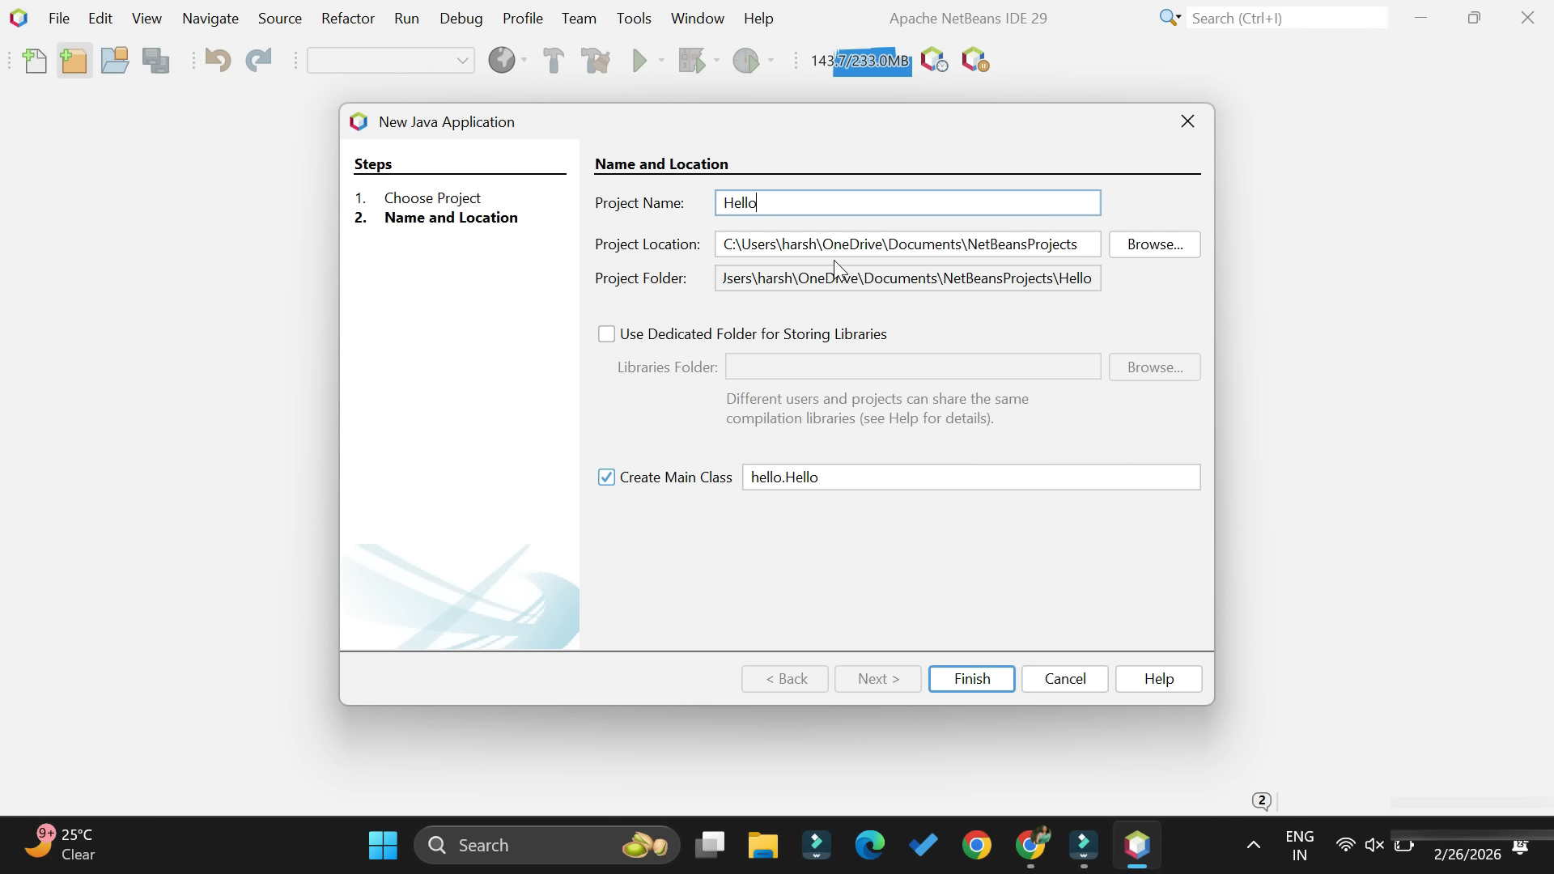
type("Demo")
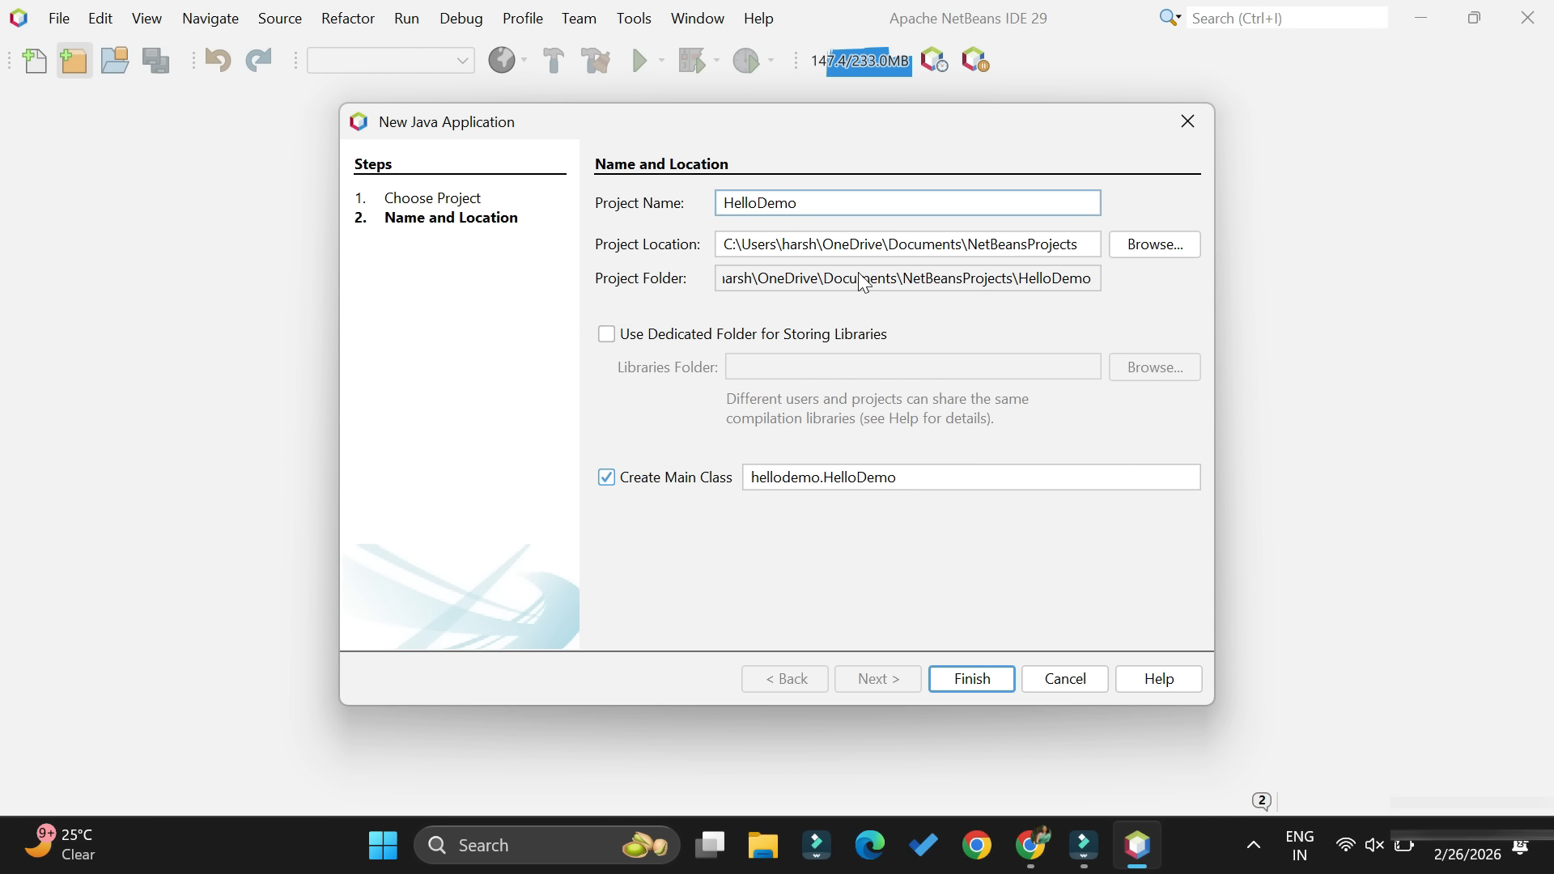
left_click(874, 245)
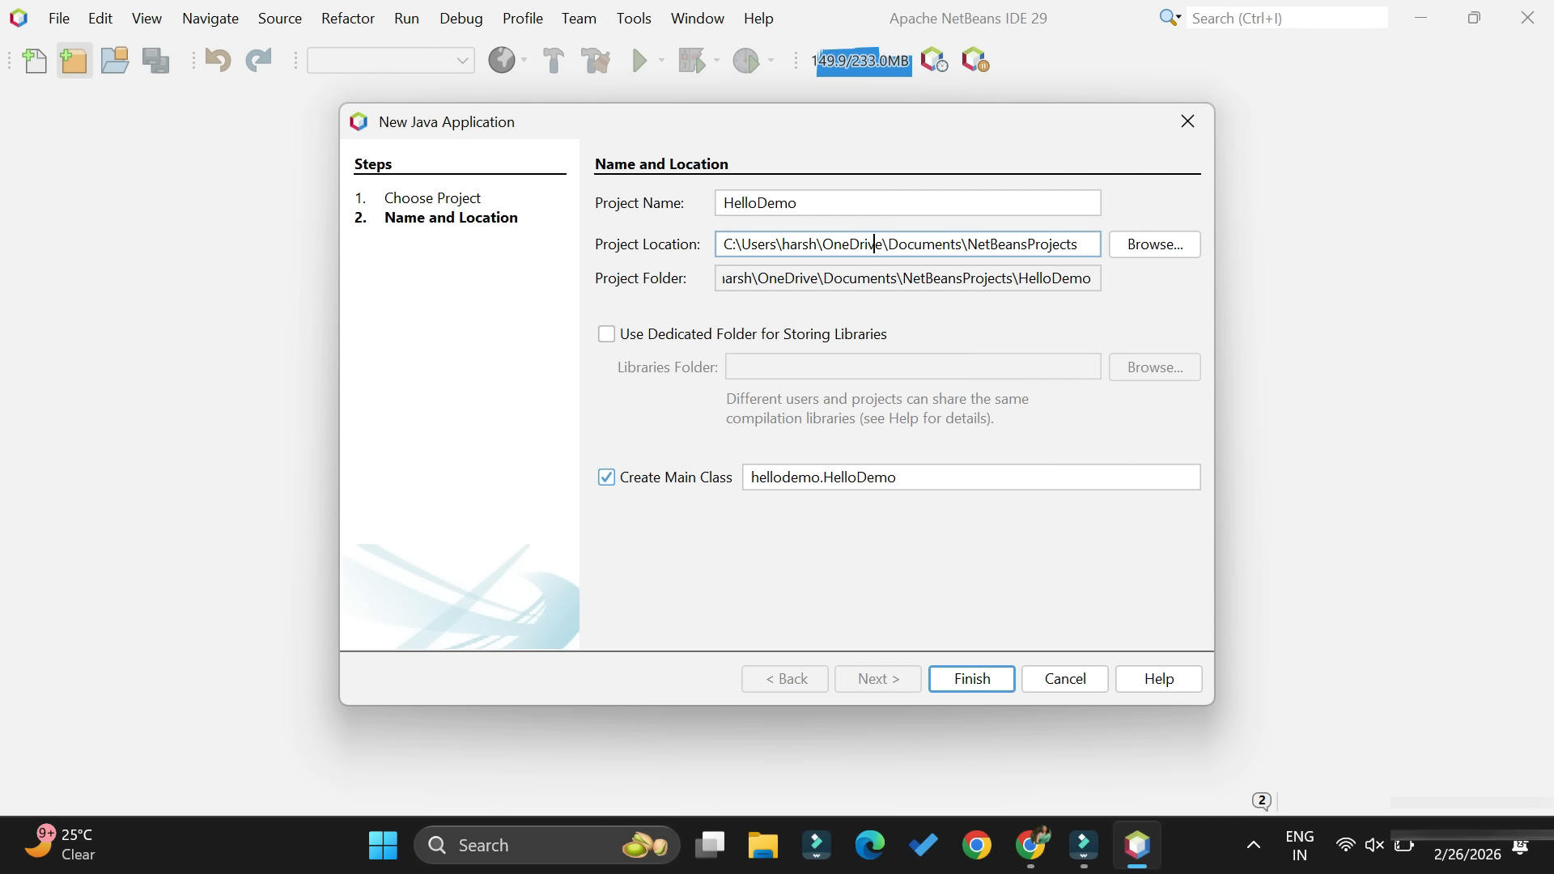
left_click(820, 477)
left_click_drag(820, 478, 898, 478)
left_click(874, 477)
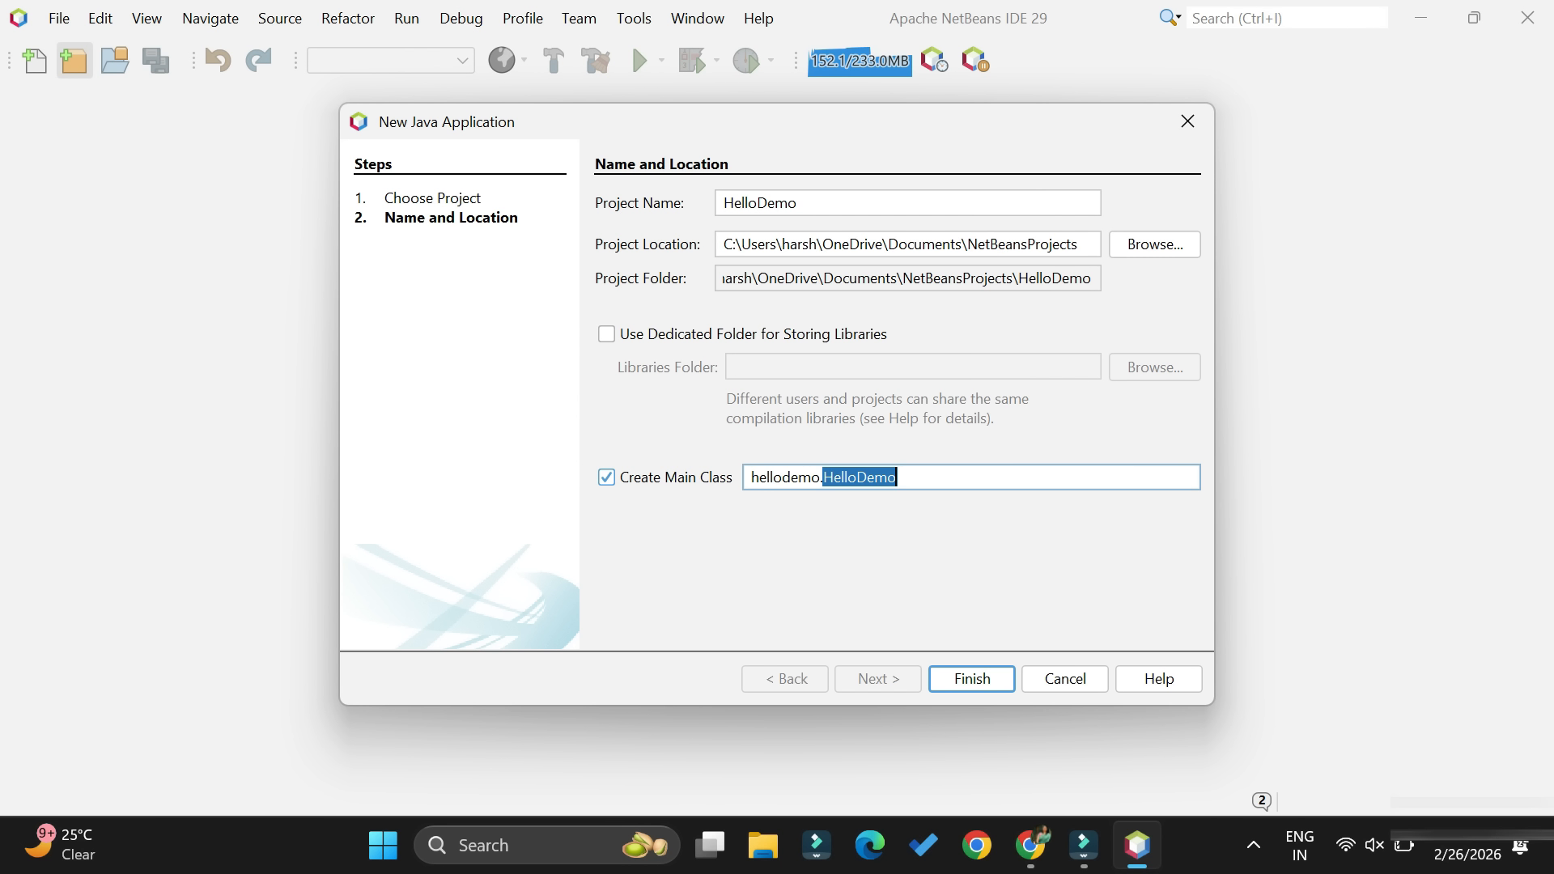
left_click(968, 526)
left_click(977, 678)
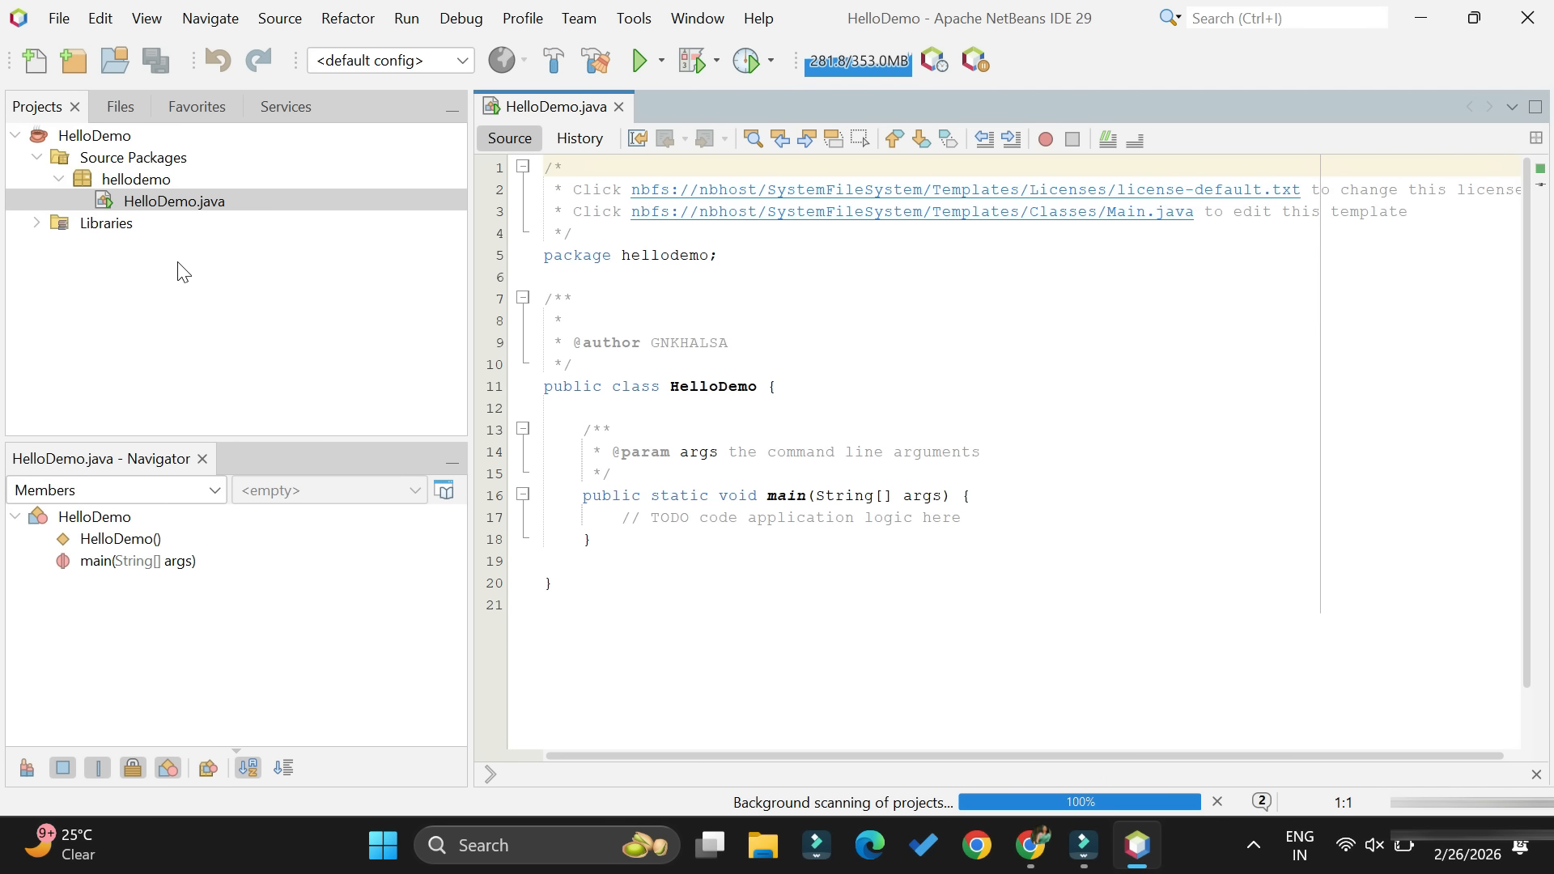
- In HelloDemo.java, delete the author comment block, the args parameter comment and the TODO comment inside main
left_click(173, 181)
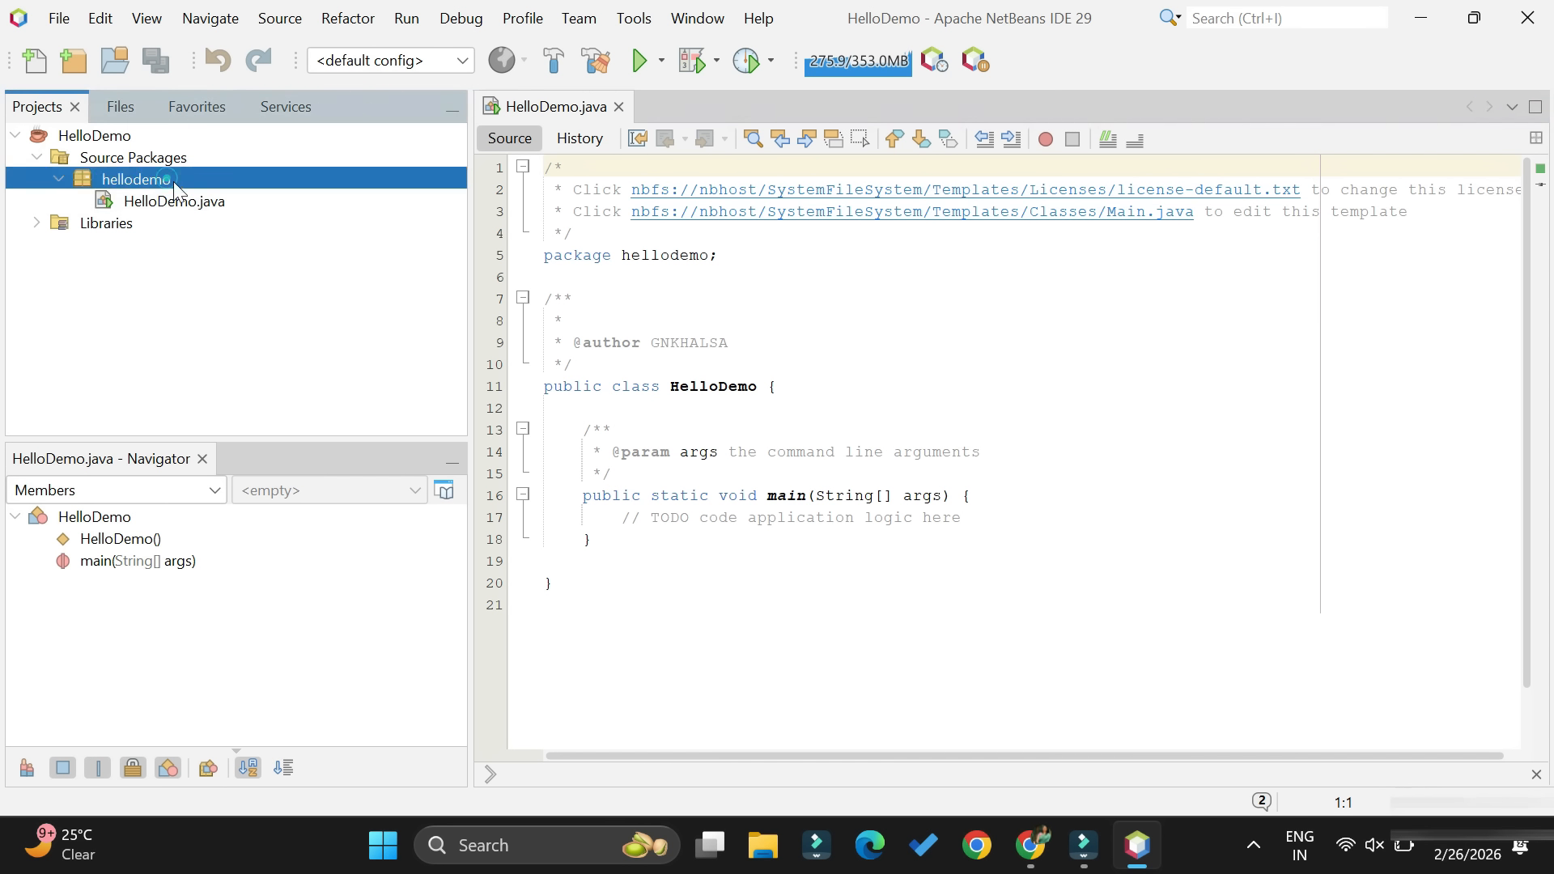
left_click(199, 201)
left_click(893, 269)
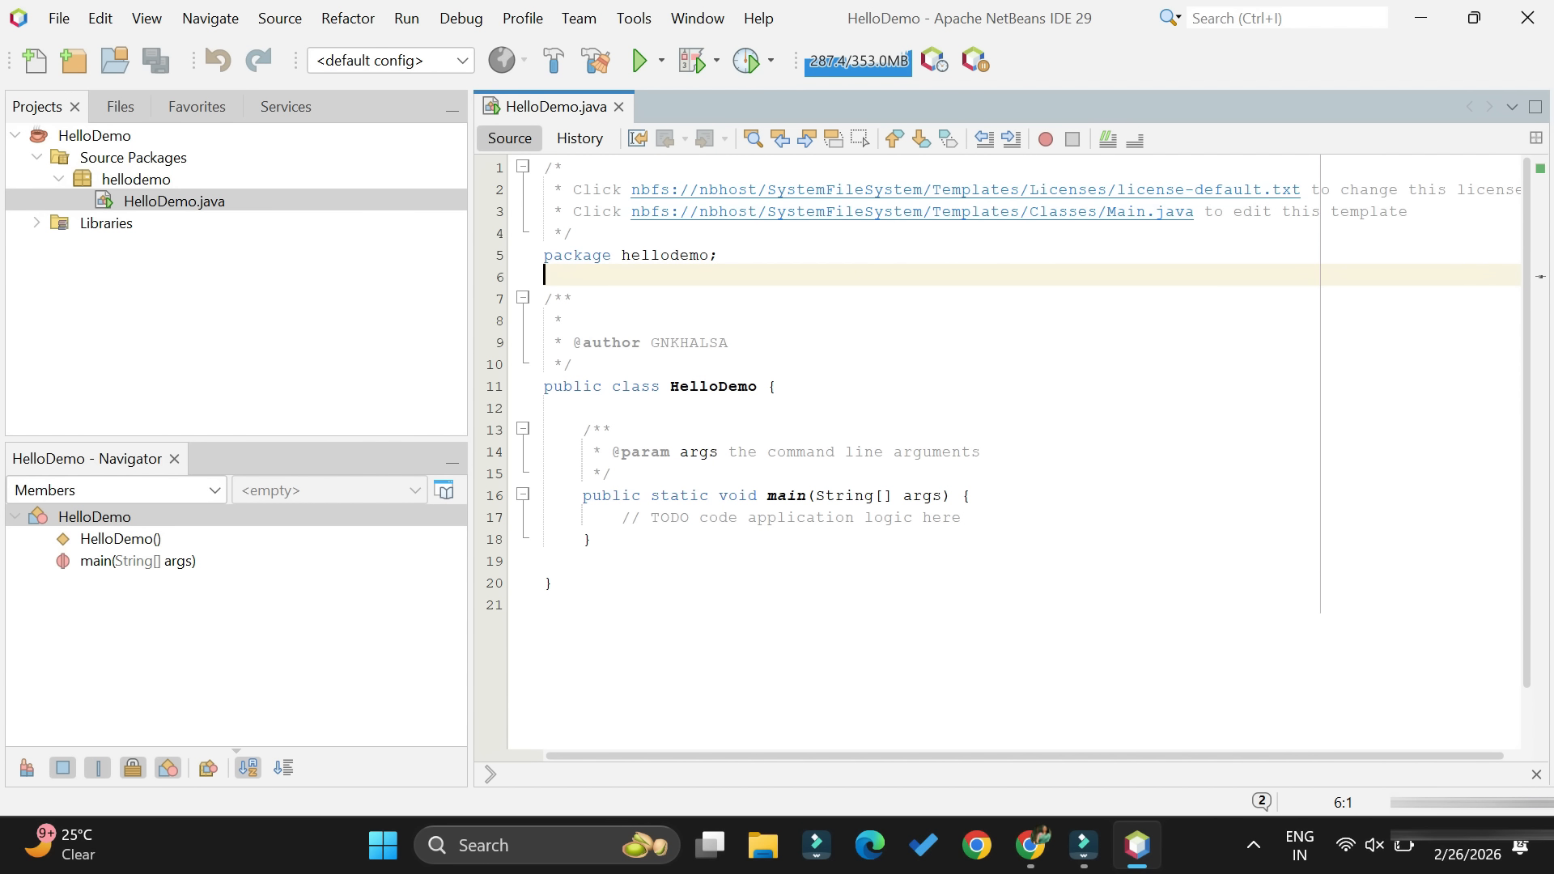
left_click(728, 343)
left_click_drag(575, 364, 543, 300)
key("BackSpace")
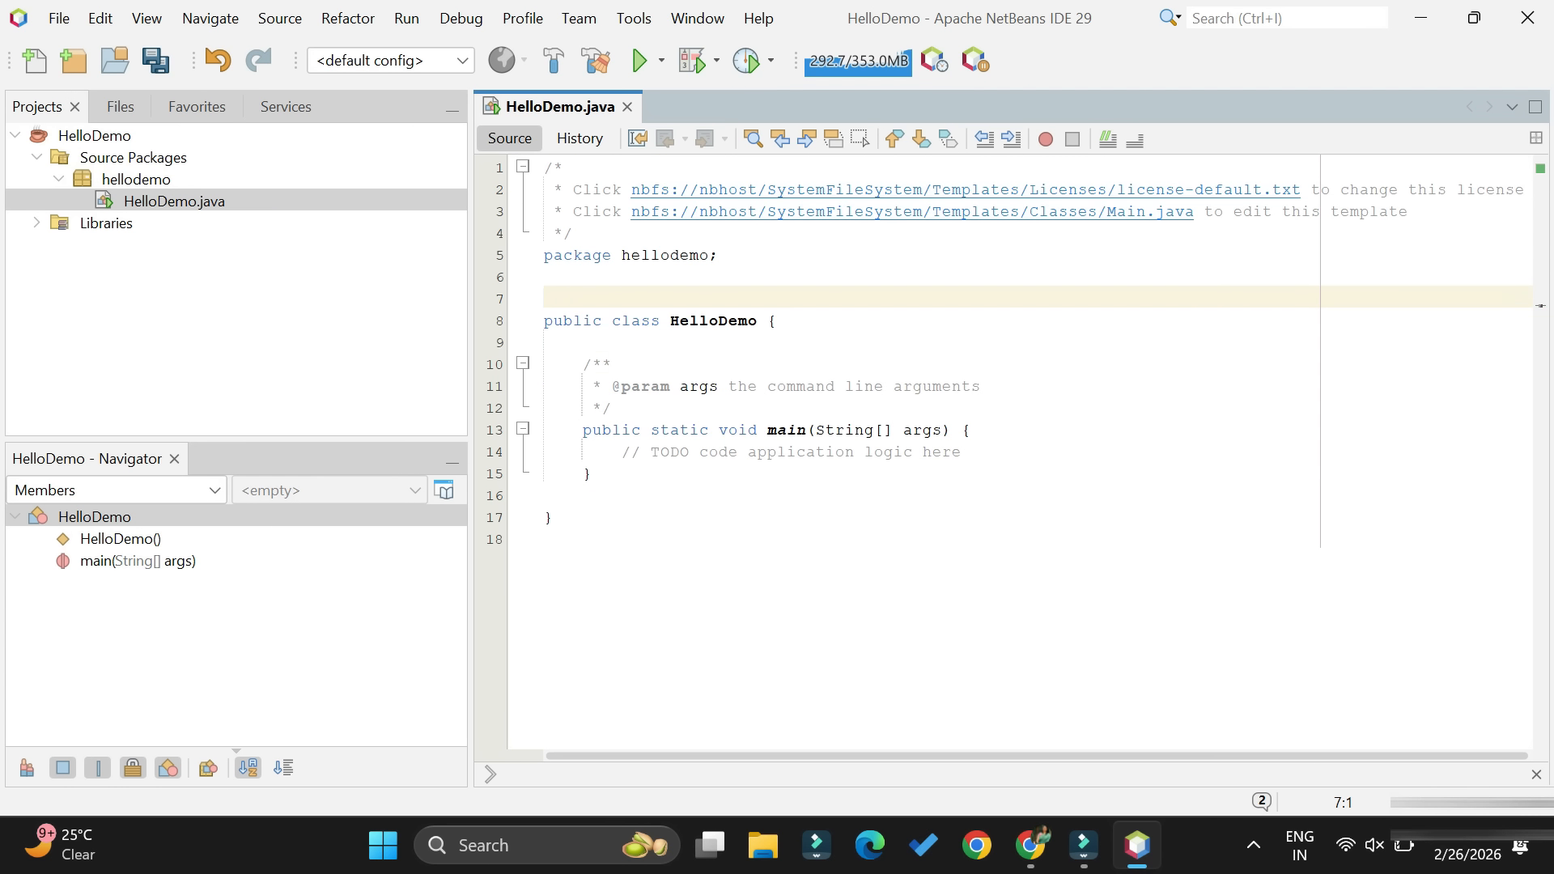
left_click_drag(574, 364, 962, 408)
key("BackSpace")
key("BackSpace")
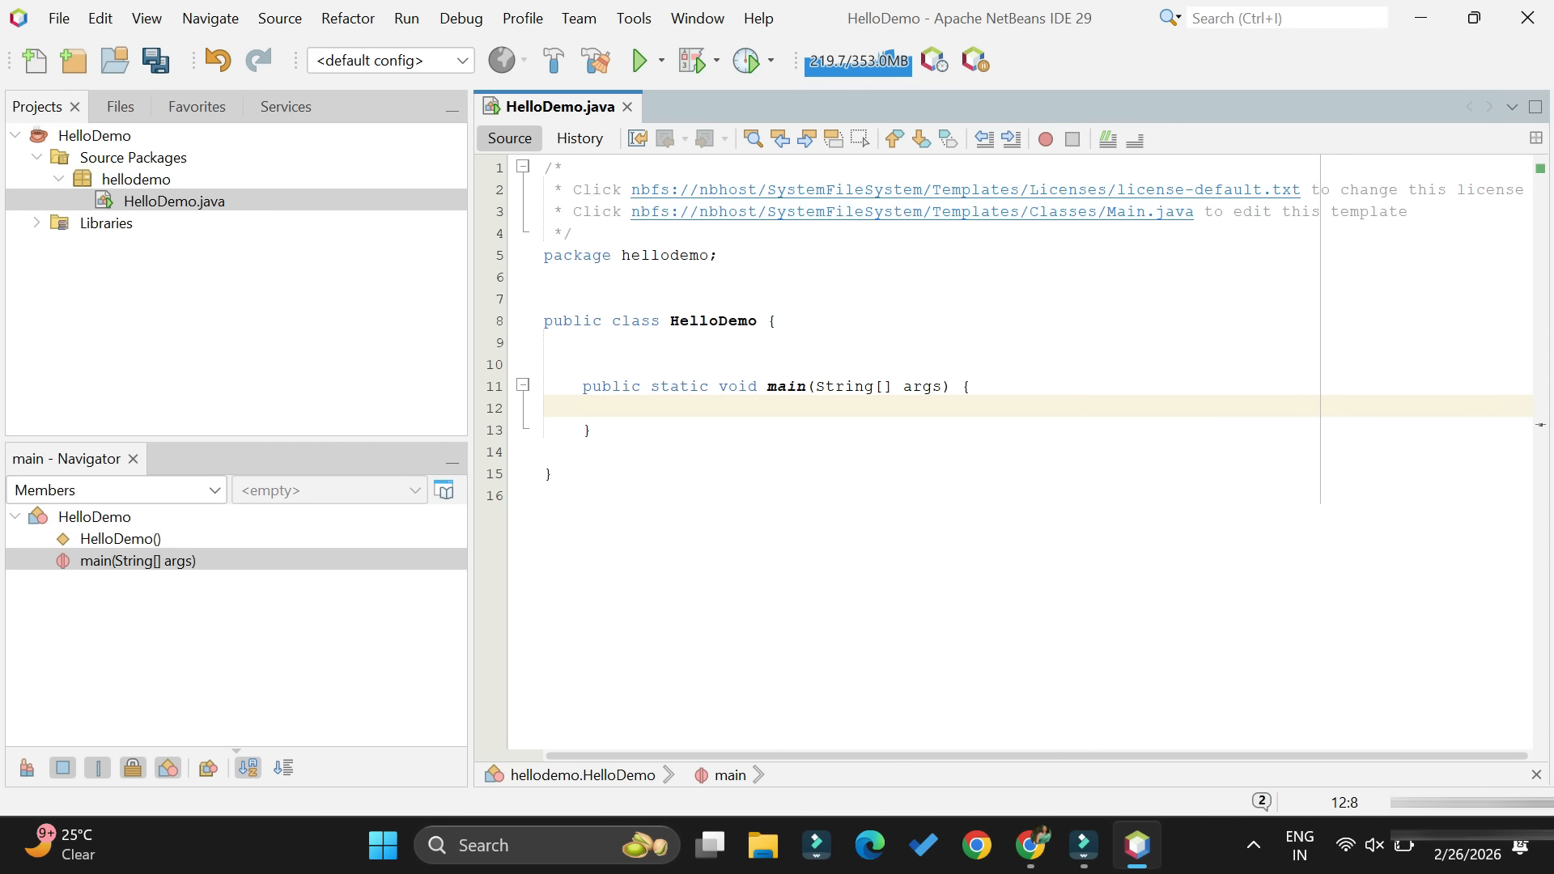
- Add System.out.println("Thanks for wathcing!!"); to the main method and save the file
type("sout")
key("Tab")
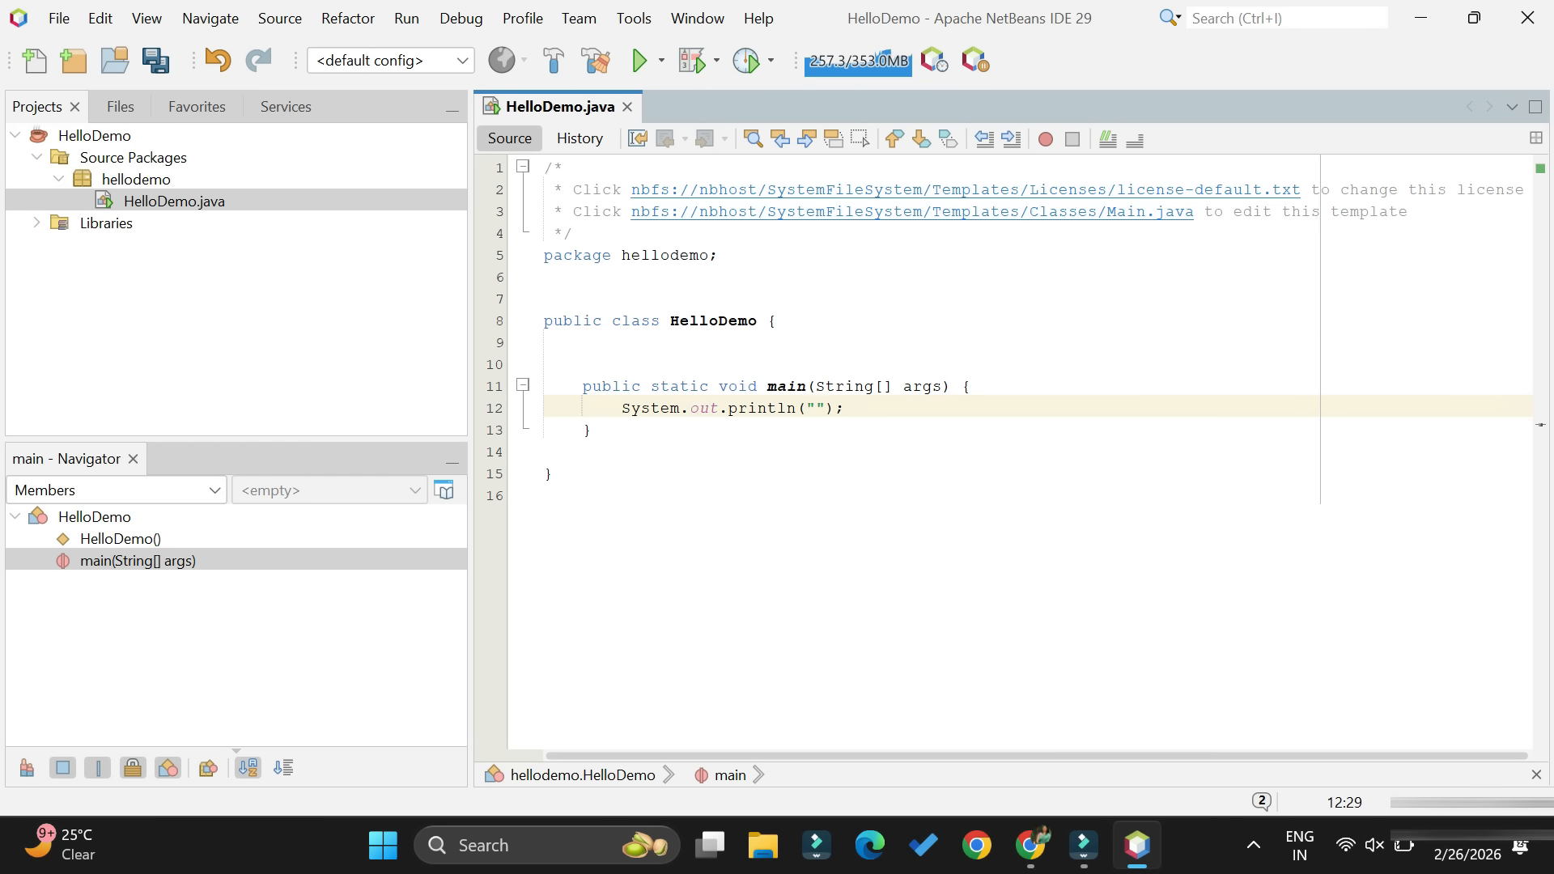
type("Thanks for wathcing!!")
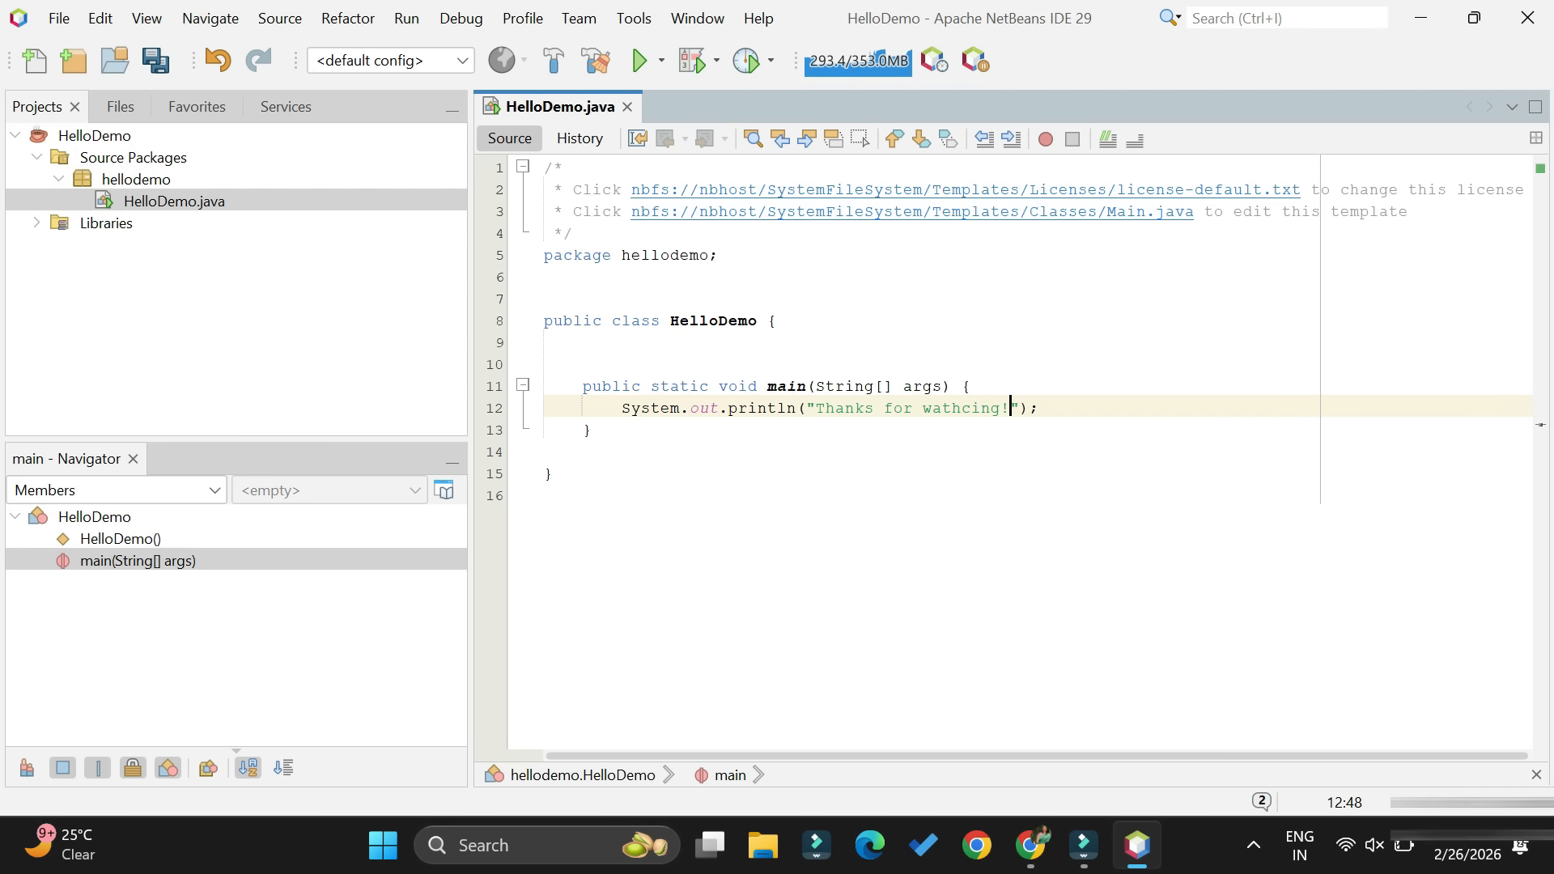
left_click(154, 67)
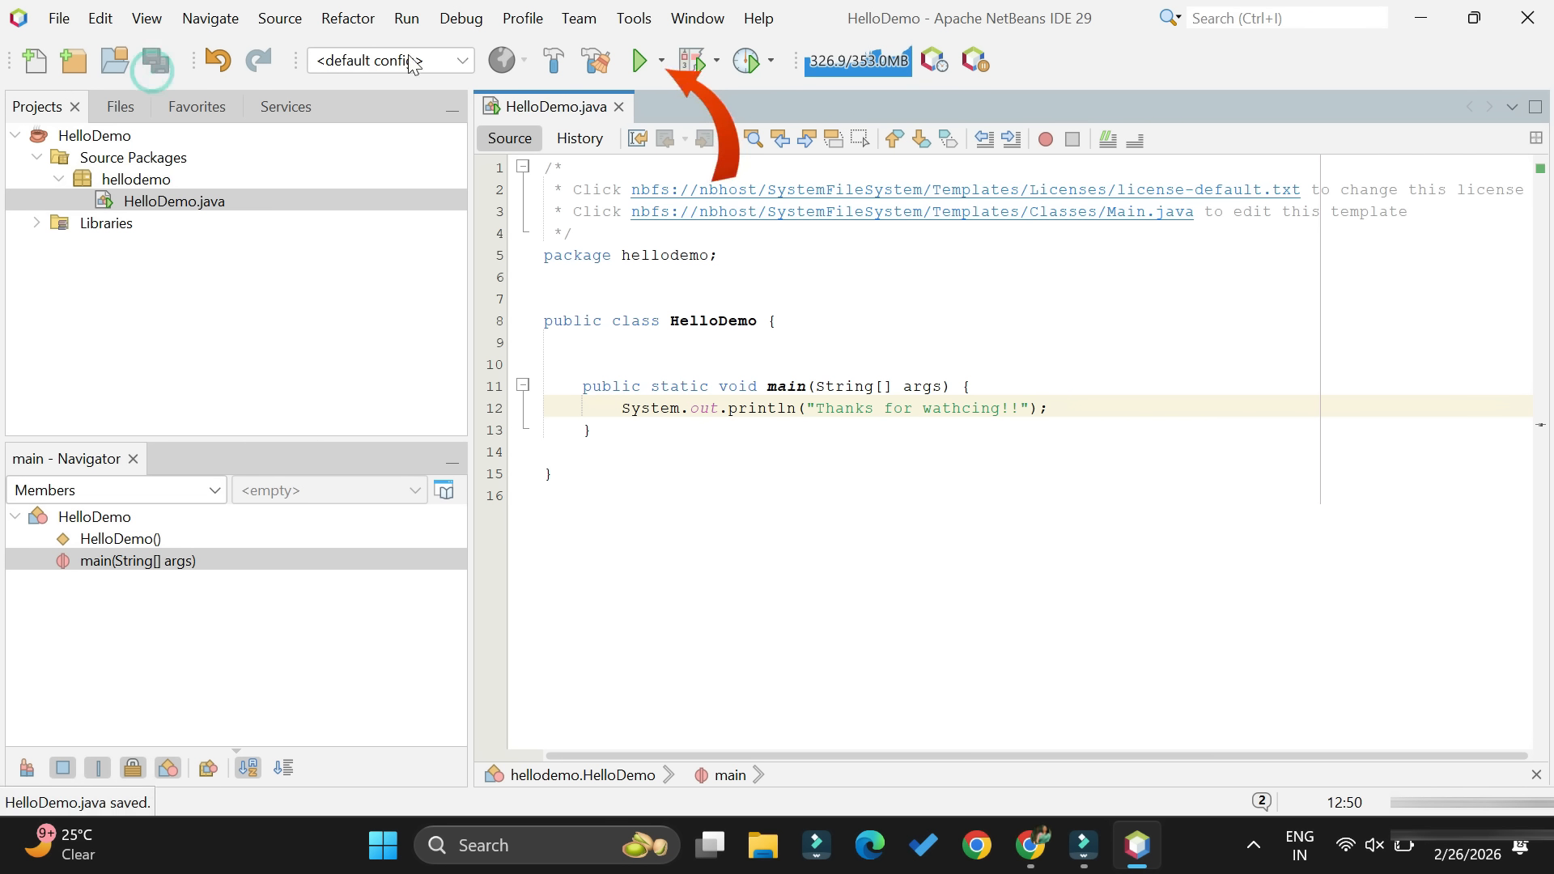
- Run the HelloDemo project, then enlarge the output text and make the output area taller
left_click(642, 63)
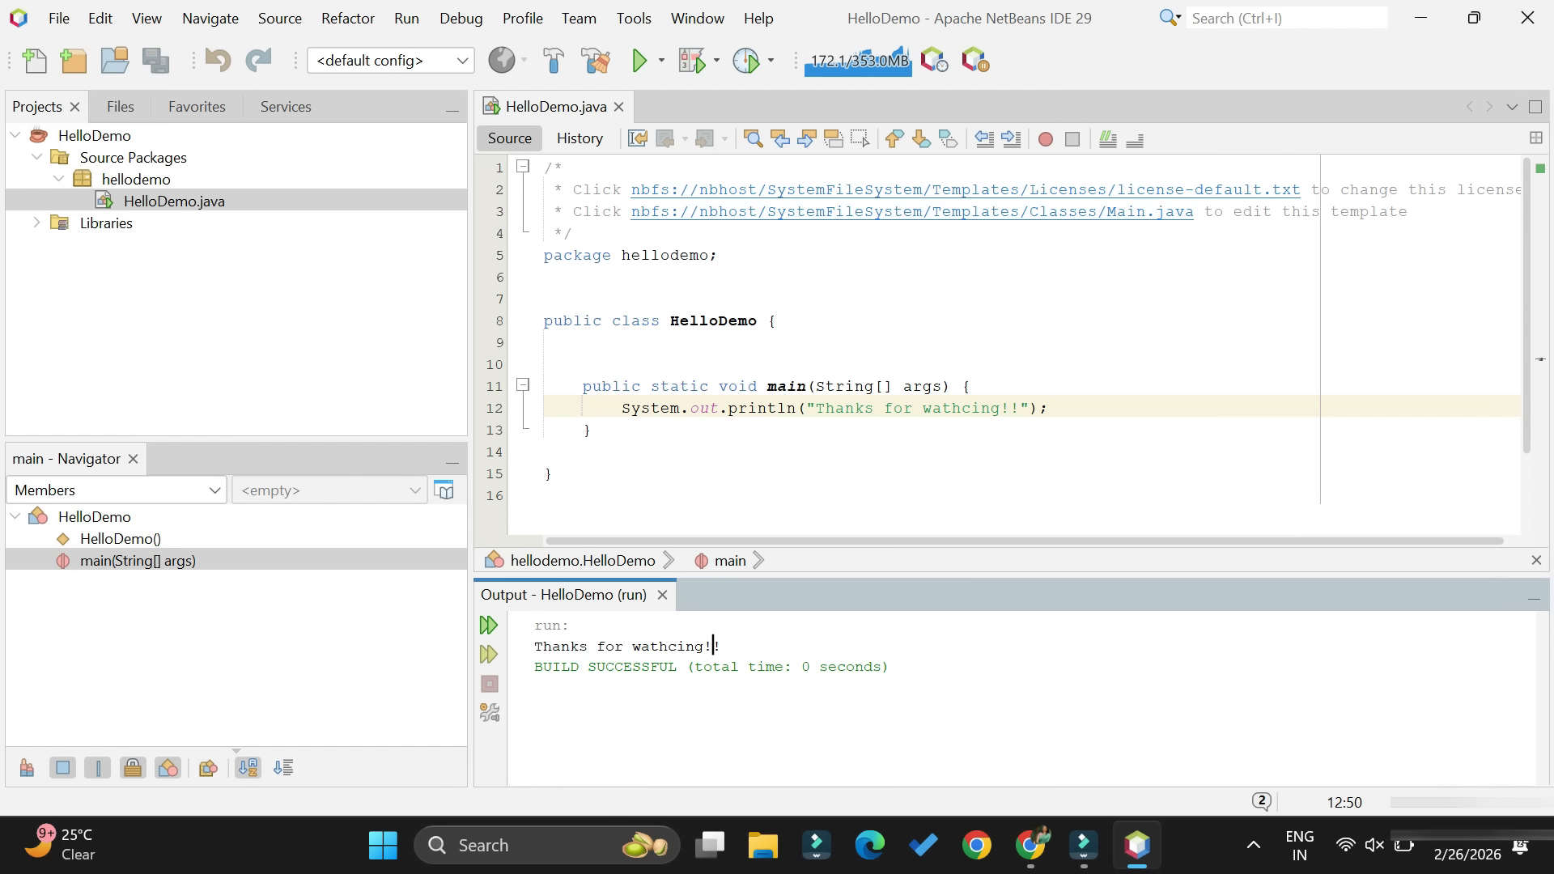
scroll(713, 646, "up", 3)
scroll(713, 646, "up", 1)
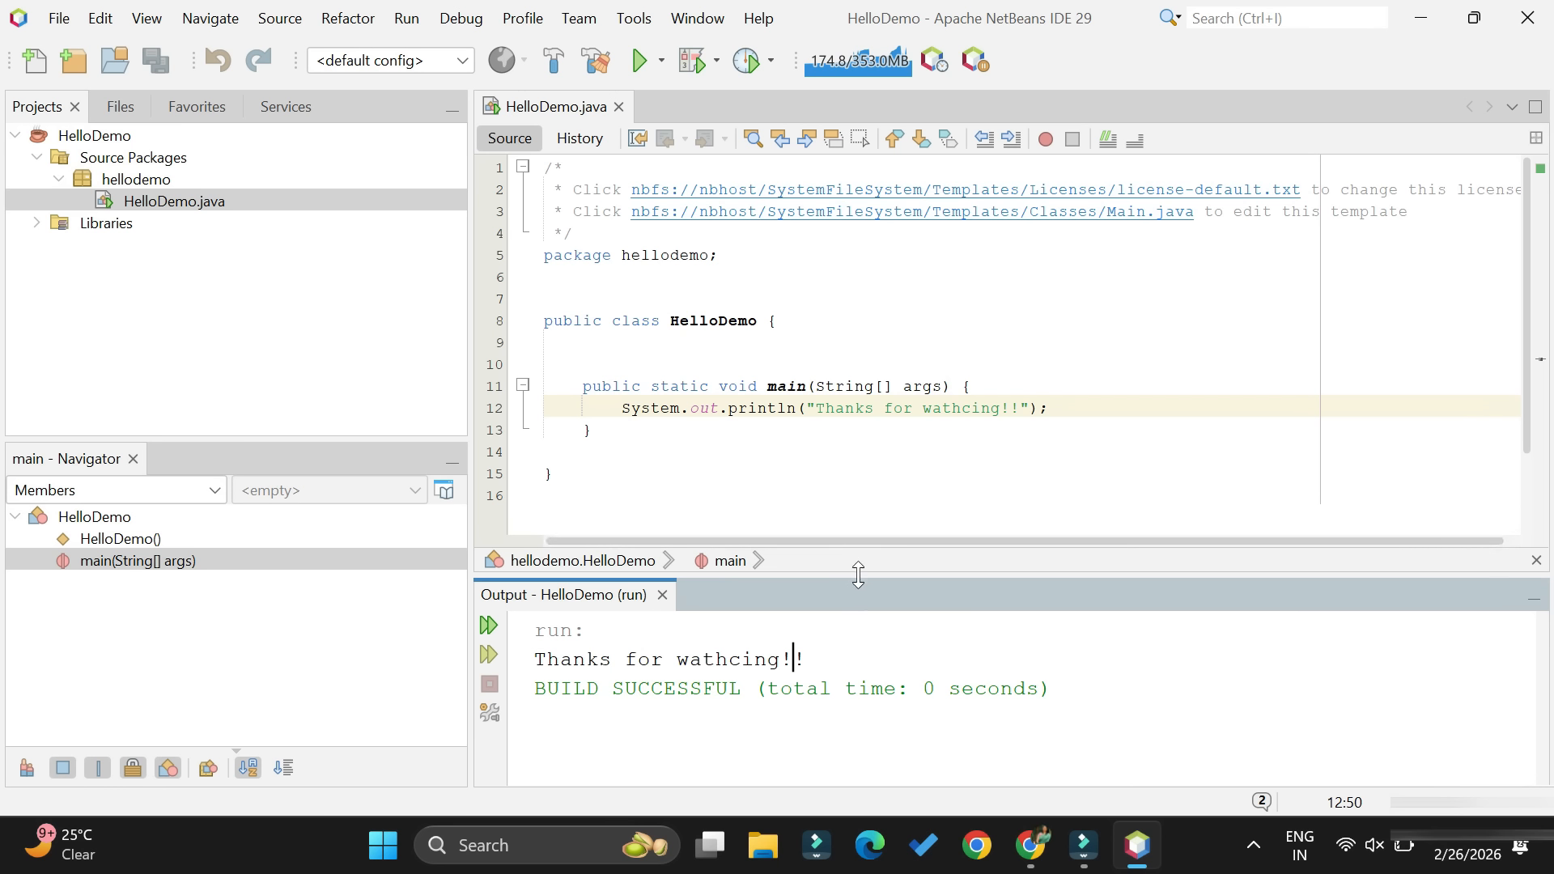
left_click_drag(858, 571, 860, 533)
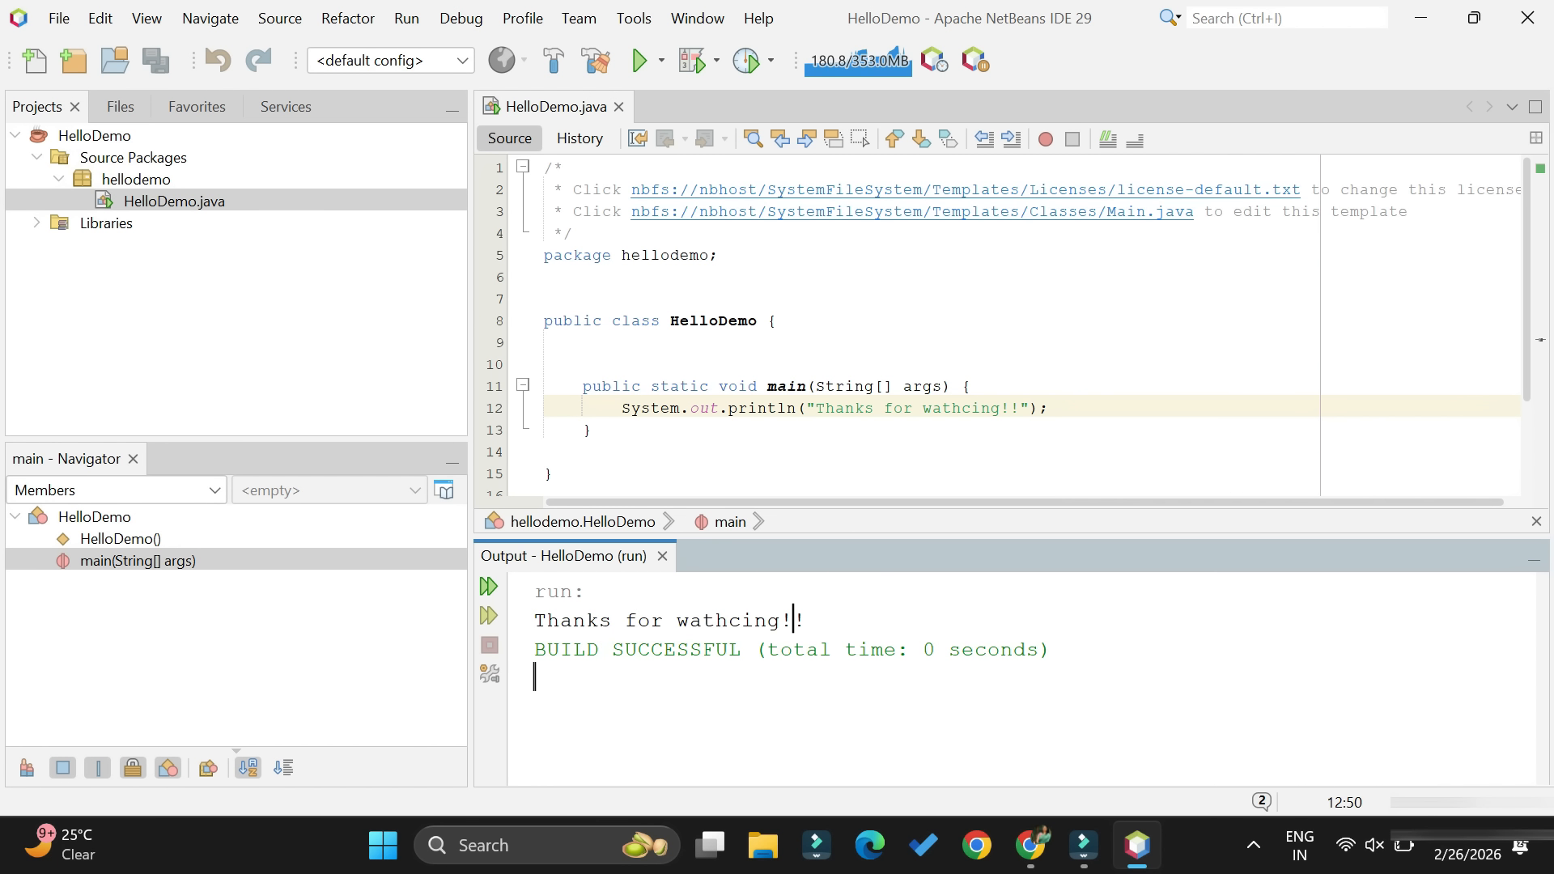